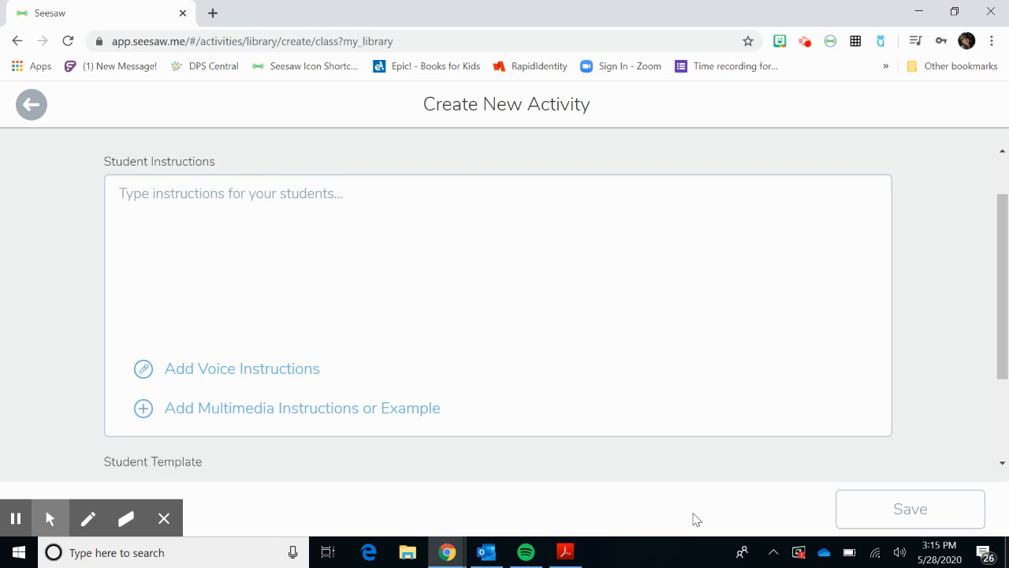
Step: Add multimedia instructions to the new activity, using a drawing as the attached item
left_click(343, 425)
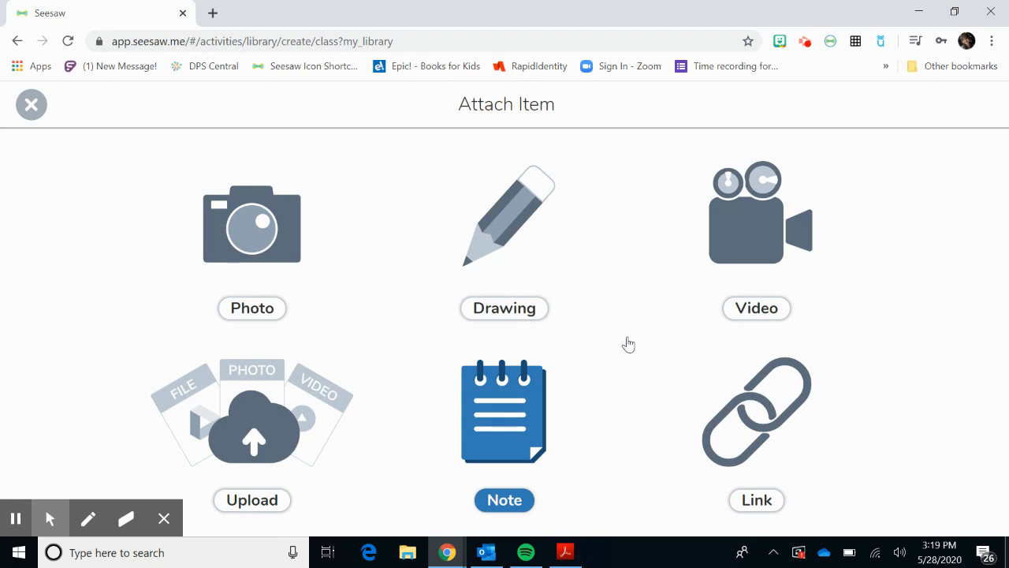
left_click(514, 223)
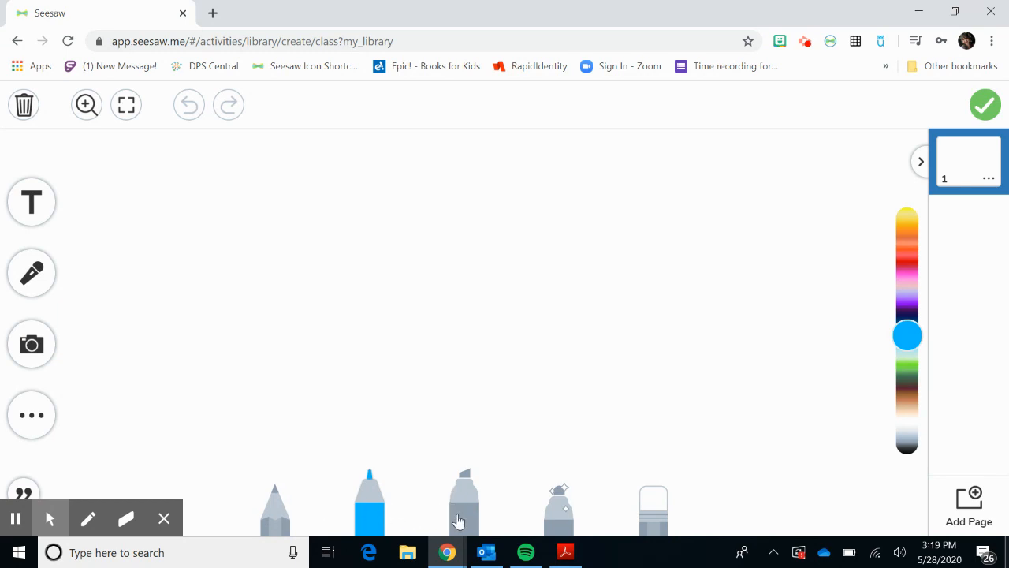
Step: Scribble a looping pink stroke across the blank page with the glow pen and erase it completely
left_click(560, 515)
mouse_move(421, 399)
left_mouse_down()
mouse_move(605, 342)
mouse_move(721, 281)
mouse_move(620, 315)
mouse_move(444, 417)
mouse_move(380, 334)
mouse_move(533, 268)
mouse_move(647, 420)
left_mouse_up()
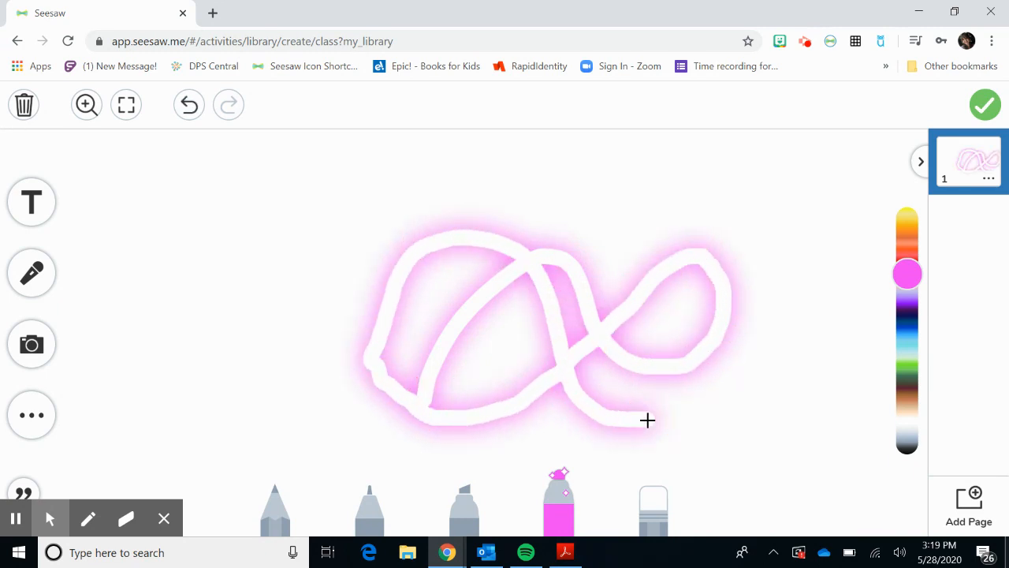
left_click(654, 509)
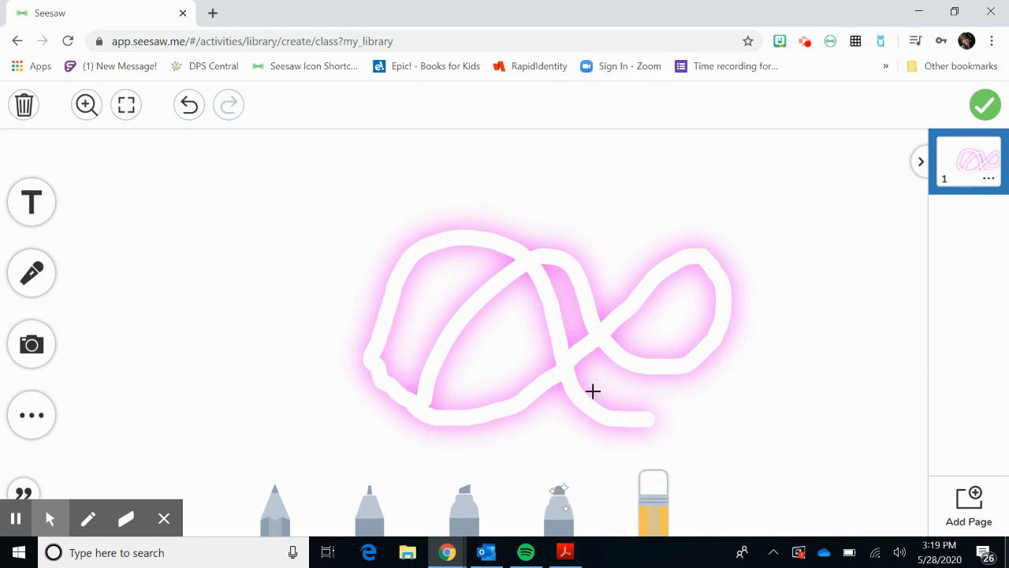
mouse_move(592, 389)
left_mouse_down()
mouse_move(670, 230)
mouse_move(636, 418)
mouse_move(669, 408)
mouse_move(536, 236)
mouse_move(352, 322)
mouse_move(426, 340)
mouse_move(701, 298)
mouse_move(396, 412)
mouse_move(631, 305)
mouse_move(471, 462)
mouse_move(592, 518)
mouse_move(730, 310)
mouse_move(704, 394)
mouse_move(562, 231)
mouse_move(407, 198)
mouse_move(468, 347)
mouse_move(439, 214)
mouse_move(414, 387)
mouse_move(455, 392)
left_mouse_up()
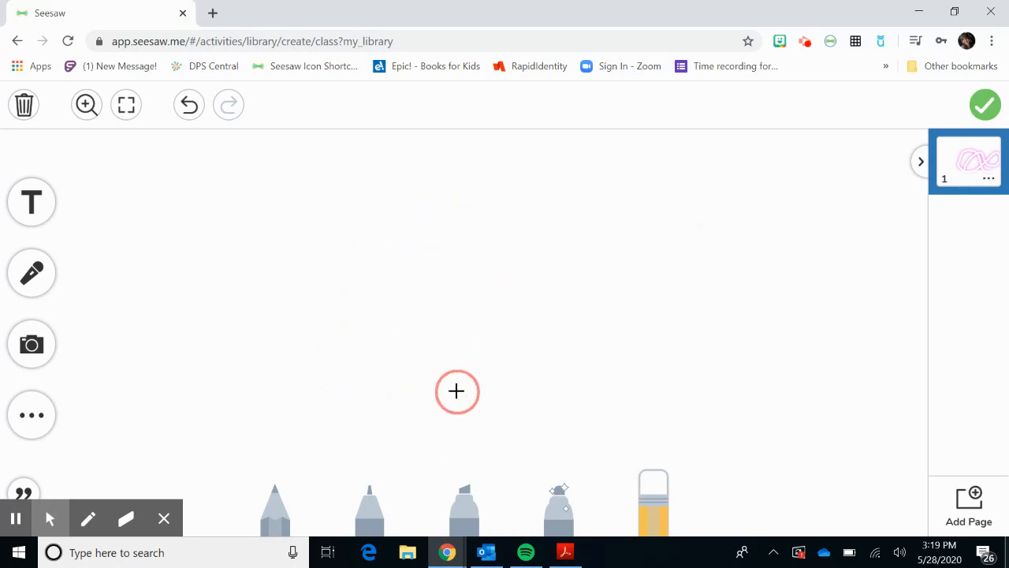
Step: Try out the highlighter, marker and pencil, and set the glow pen's colour to light green
left_click(573, 531)
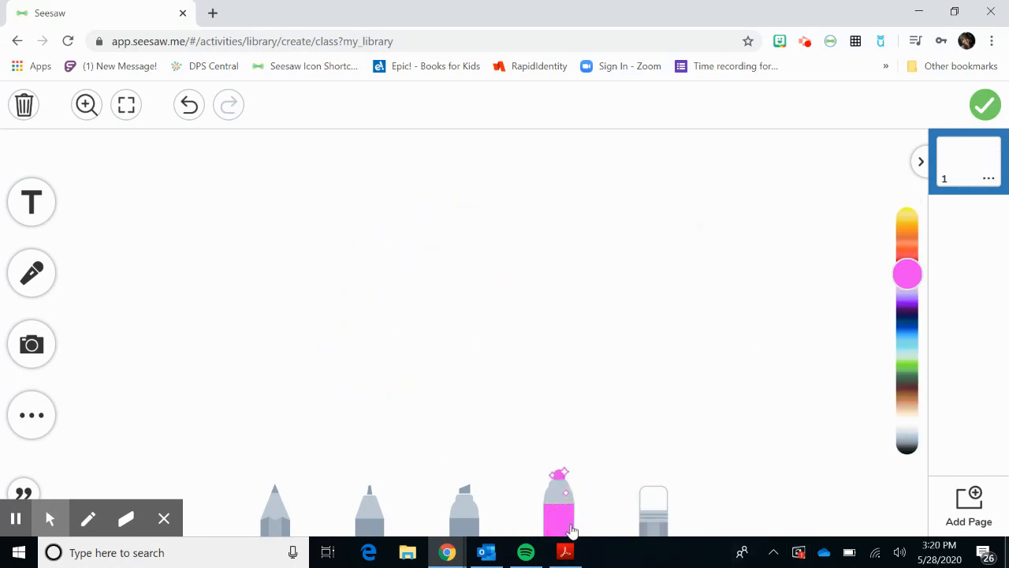
left_click(465, 522)
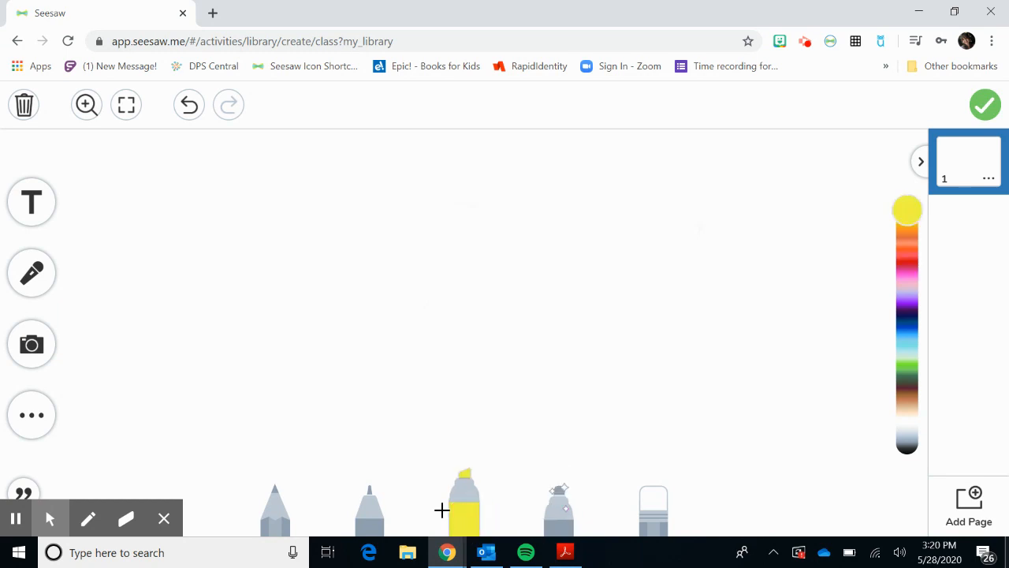
left_click(372, 518)
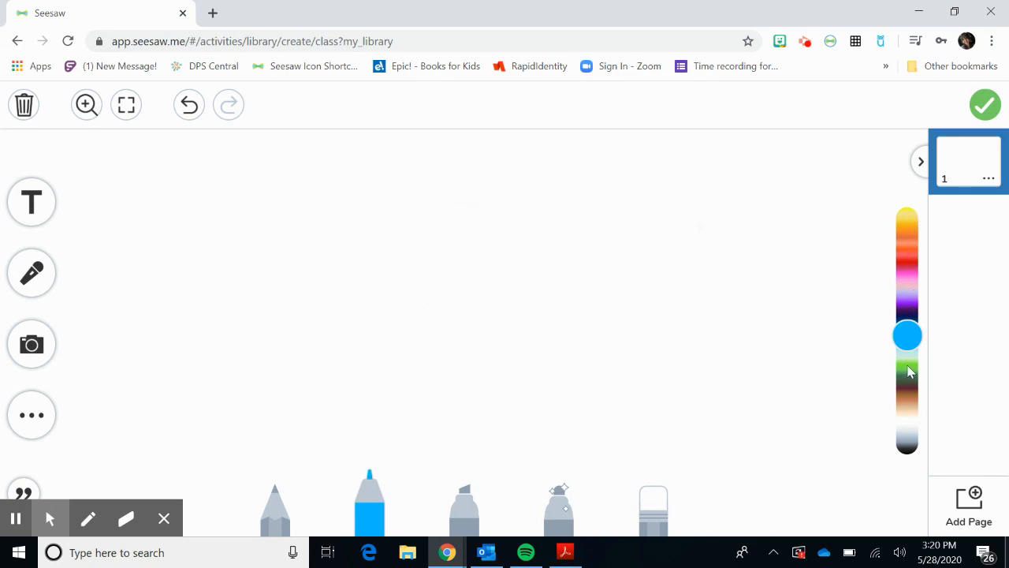
left_click(276, 513)
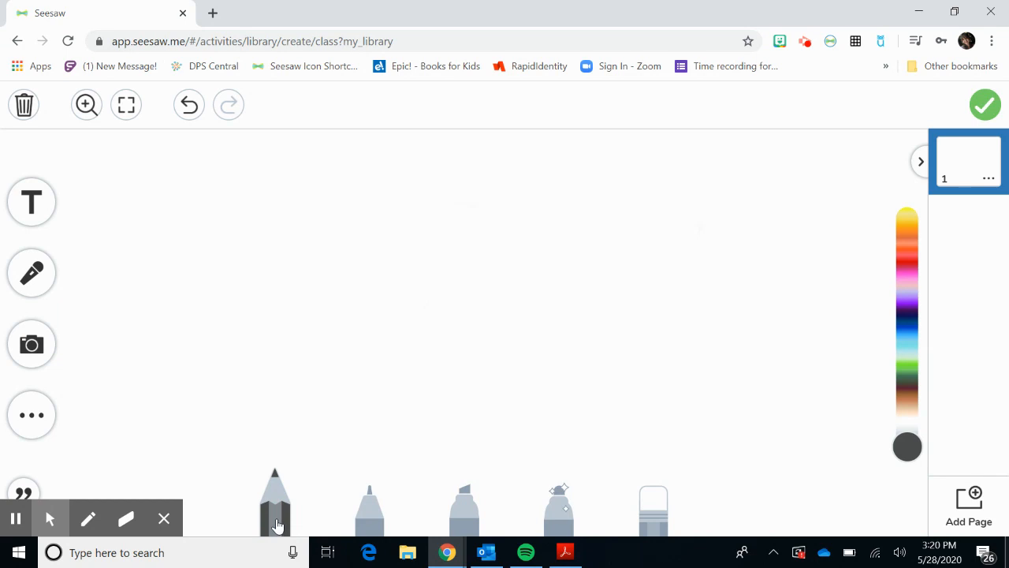
left_click(369, 520)
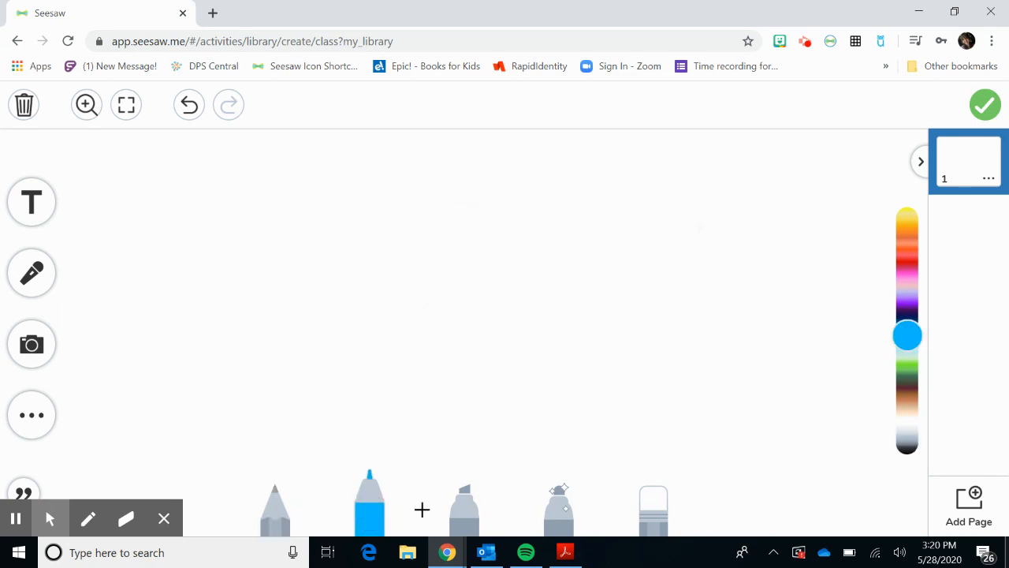
left_click(471, 513)
left_click(556, 509)
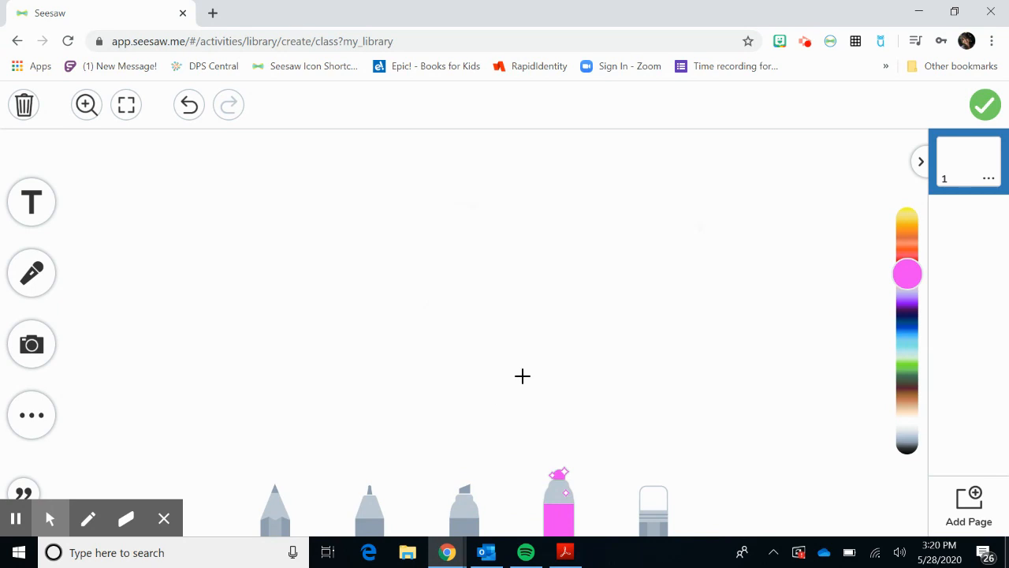
mouse_move(907, 273)
left_mouse_down()
mouse_move(908, 348)
mouse_move(906, 225)
mouse_move(907, 428)
mouse_move(906, 362)
left_mouse_up()
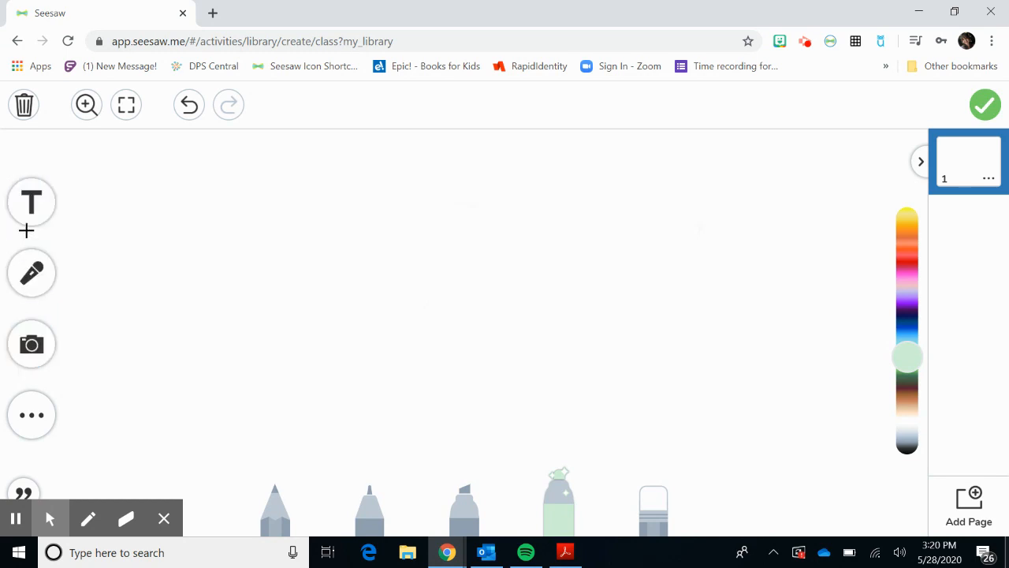
Step: Add a text label reading "Text" and move it down to about the middle of the page
left_click(42, 207)
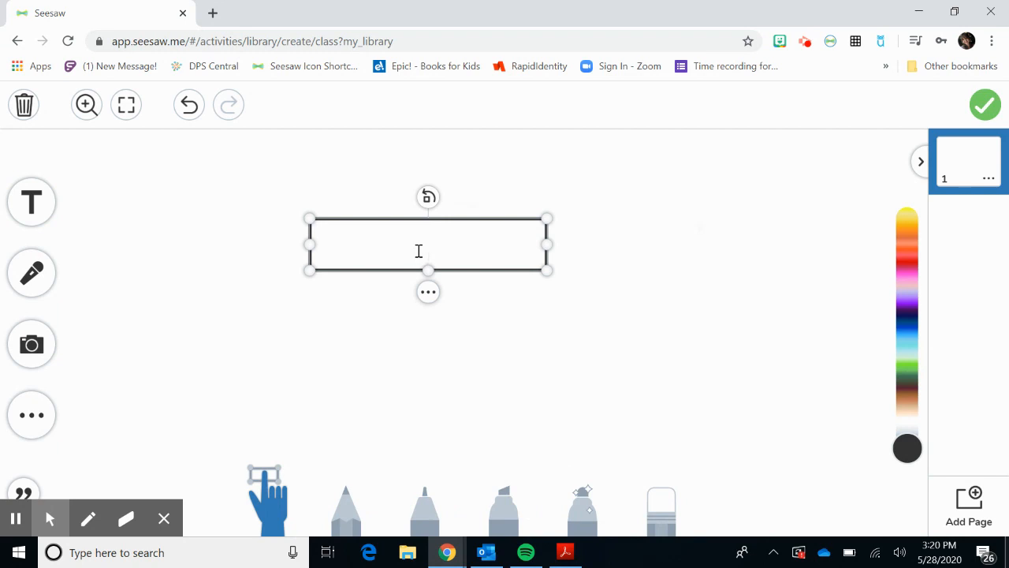
type("Text")
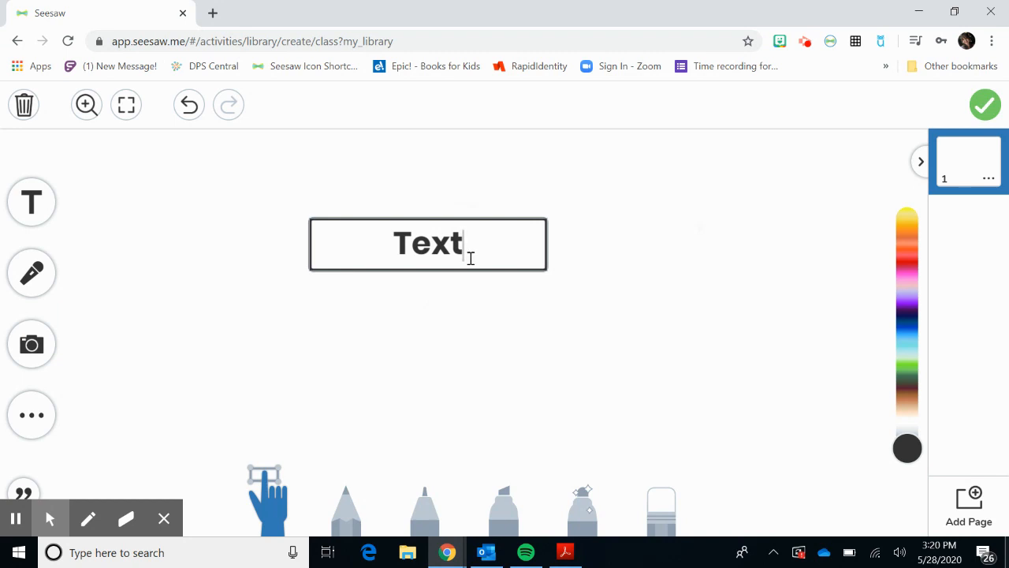
key("Escape")
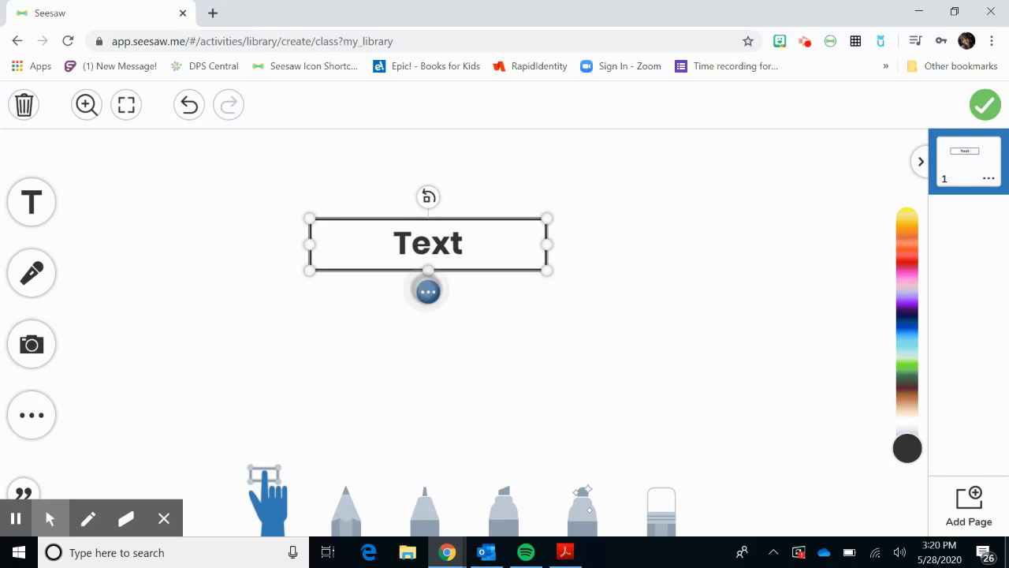
left_click(428, 292)
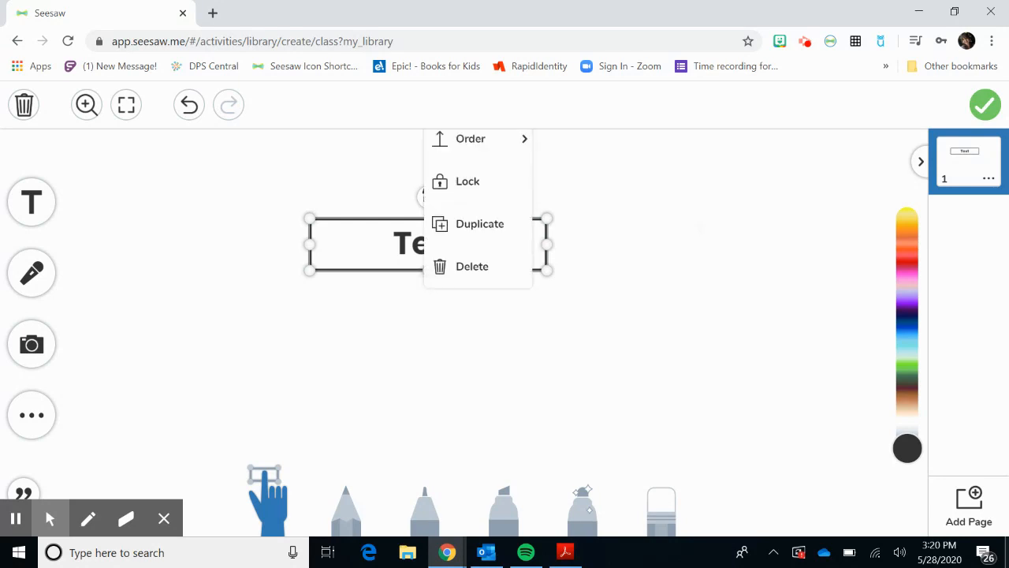
left_click(628, 277)
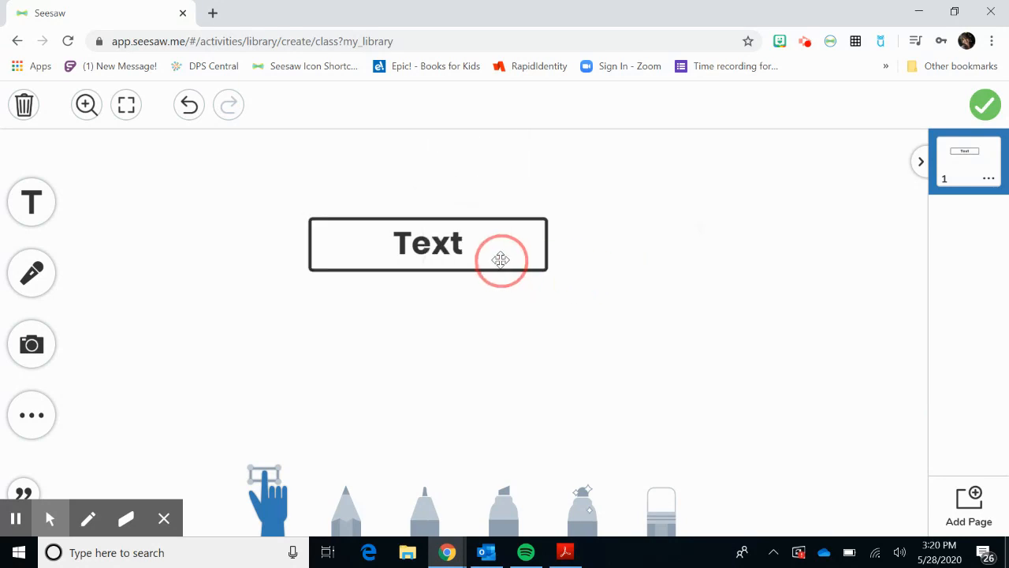
left_click_drag(500, 260, 502, 349)
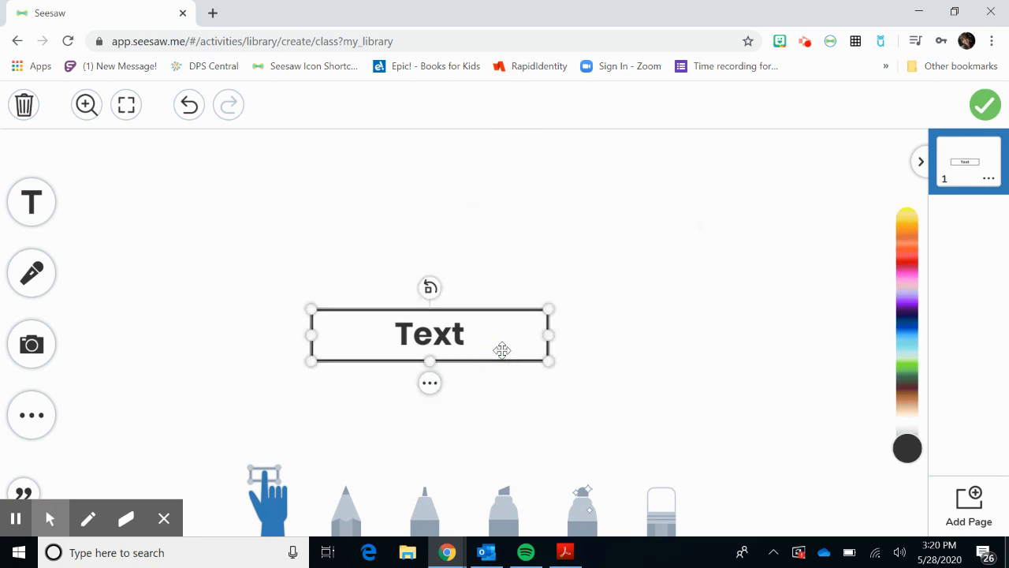
Step: Examine the style, order, lock, duplicate and delete options available for the text label
left_click(430, 382)
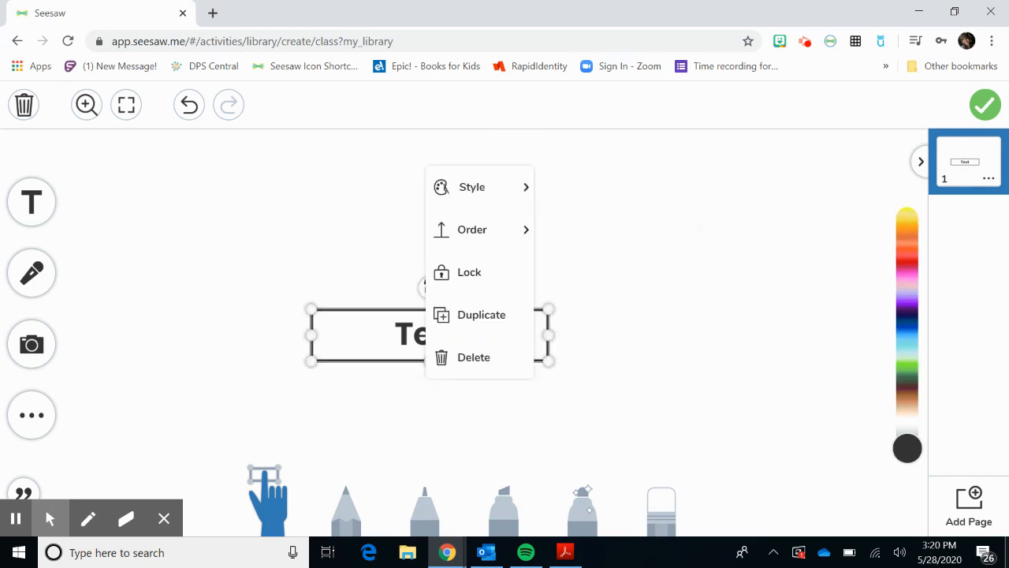
left_click(503, 197)
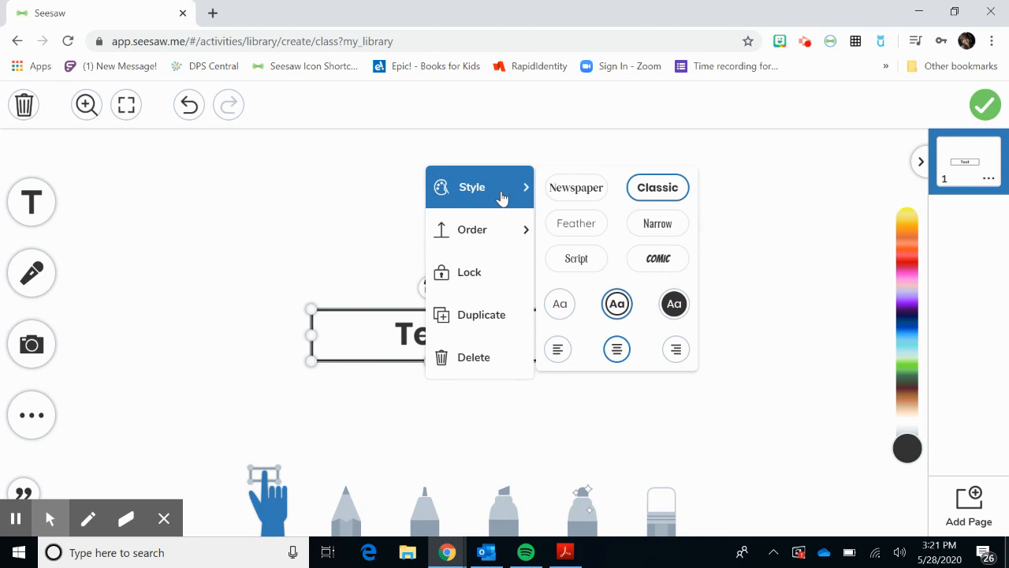
left_click(520, 230)
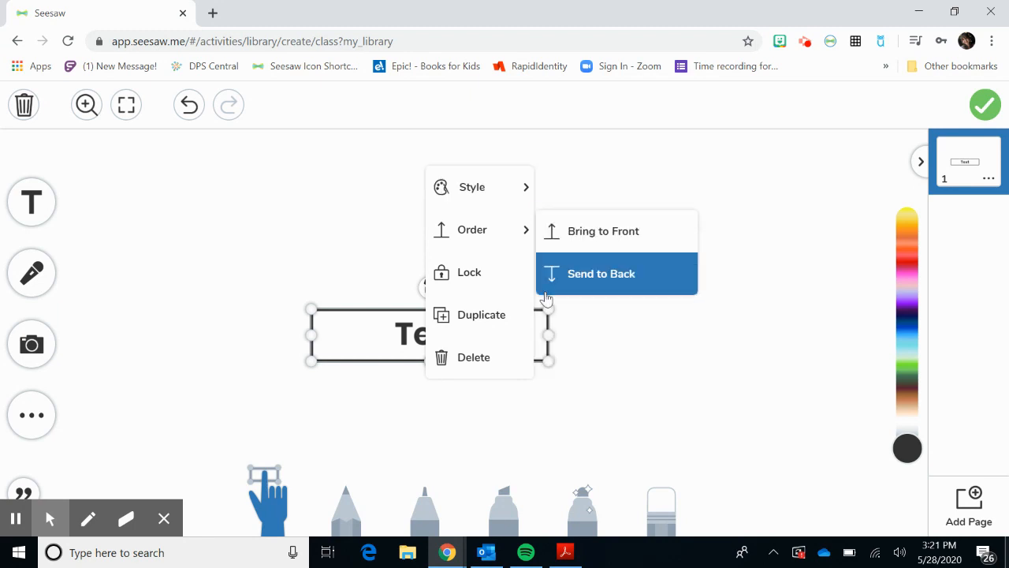
left_click(505, 186)
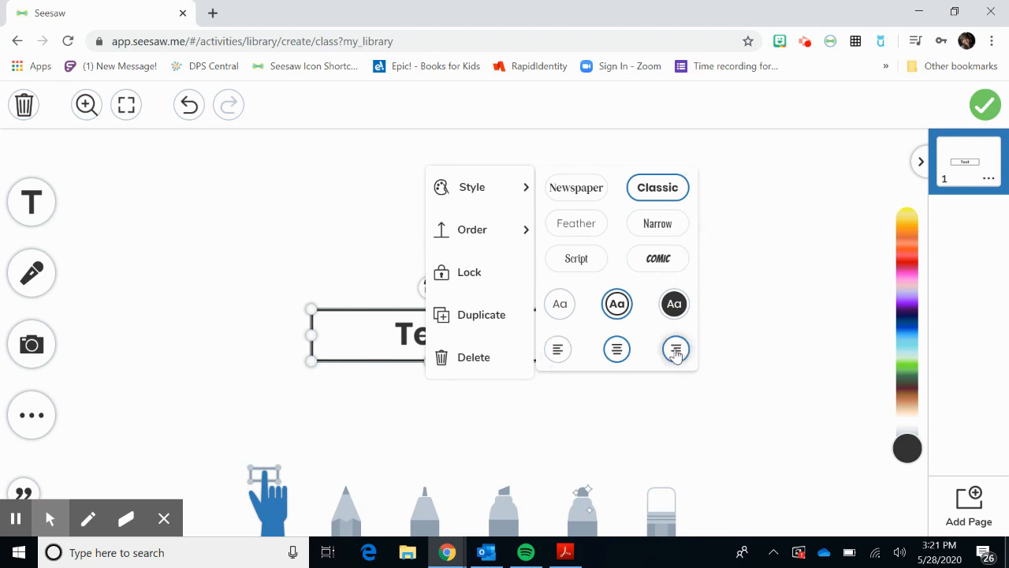
left_click(489, 238)
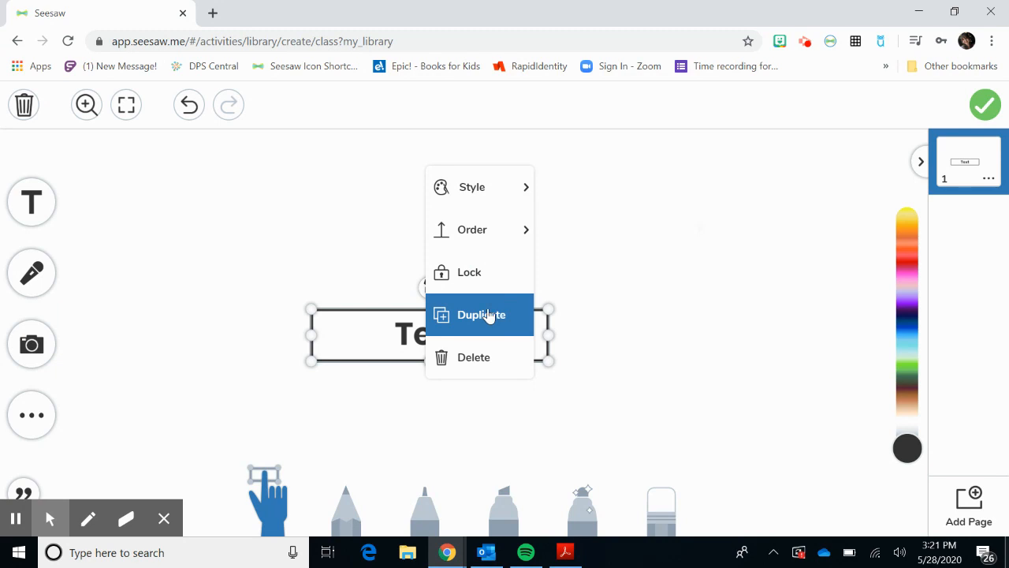
mouse_move(502, 198)
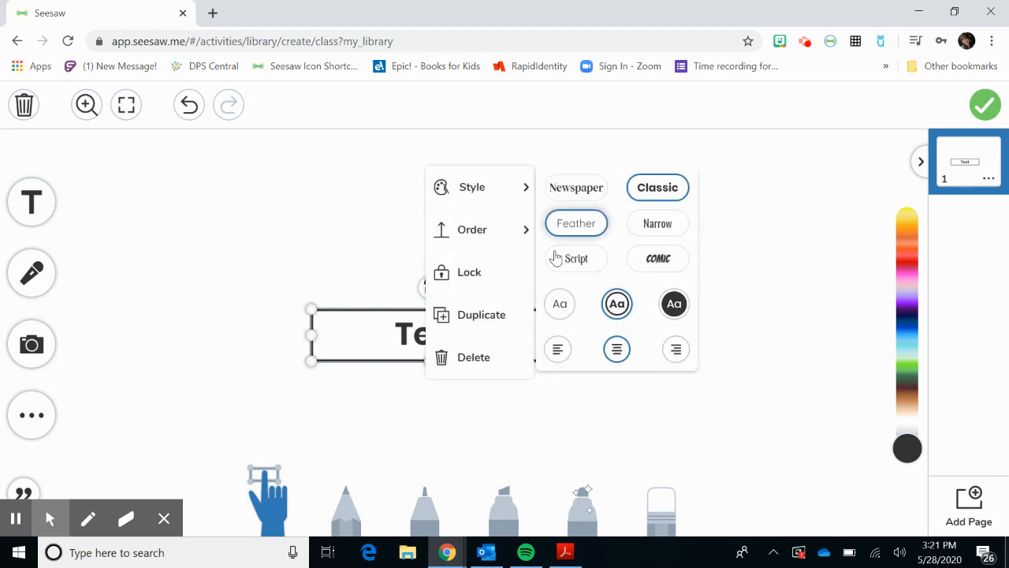
mouse_move(534, 242)
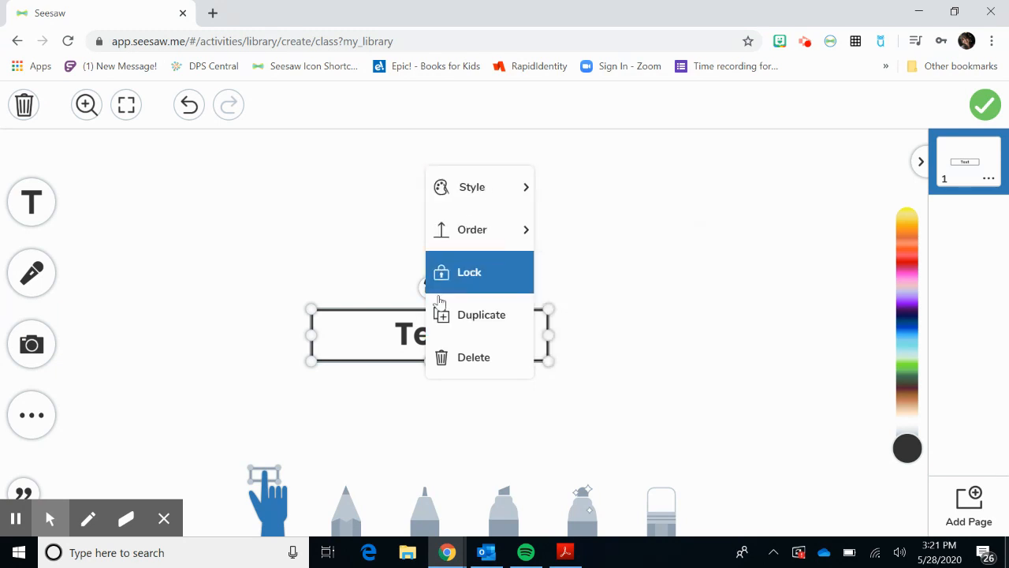
left_click(175, 328)
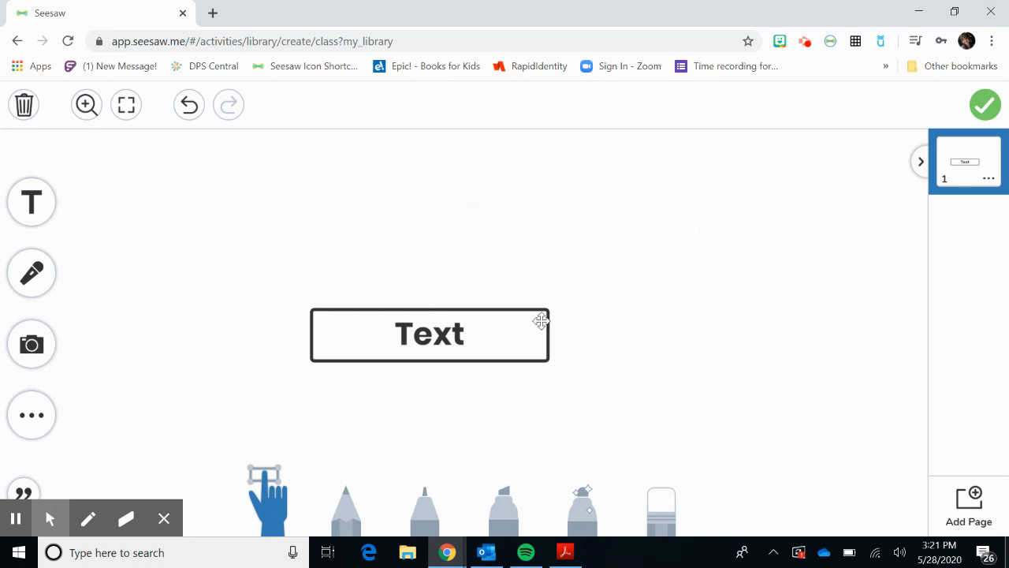
Step: Start a voice recording and draw a yellow highlighter rectangle around the text label
left_click(28, 268)
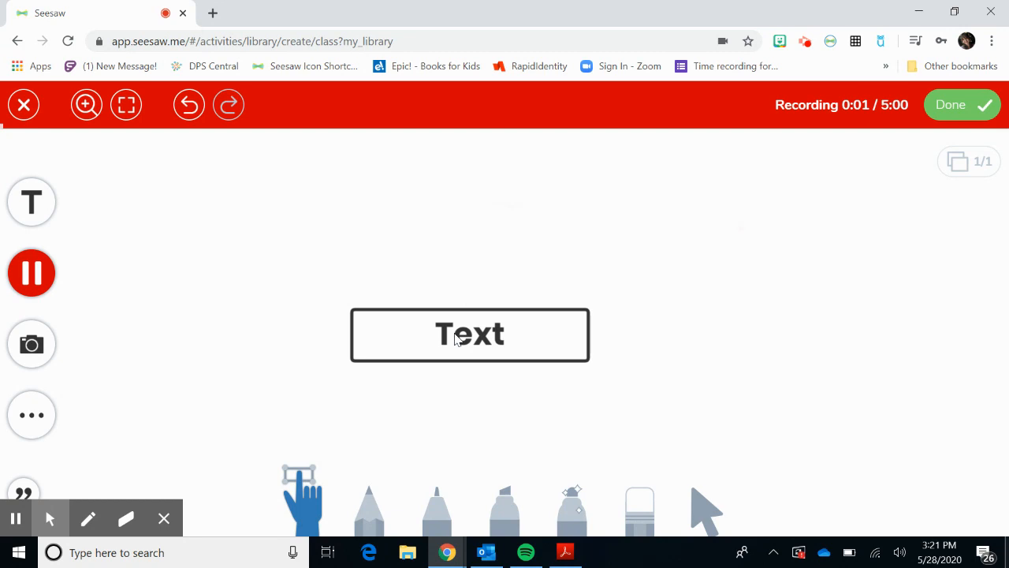
left_click(504, 509)
mouse_move(314, 388)
left_mouse_down()
mouse_move(619, 406)
mouse_move(628, 247)
mouse_move(289, 273)
mouse_move(284, 385)
mouse_move(347, 388)
left_mouse_up()
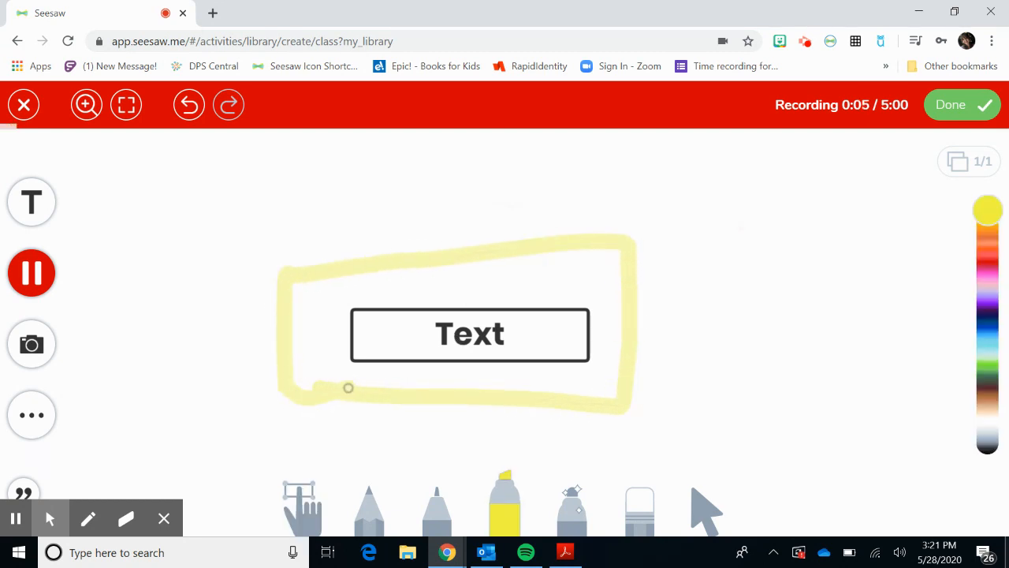
Step: Handwrite the equation "2+2=4" in yellow highlighter above the text label
mouse_move(239, 158)
left_mouse_down()
mouse_move(297, 230)
mouse_move(324, 233)
left_mouse_up()
left_click_drag(347, 162, 351, 229)
left_click_drag(315, 190, 378, 187)
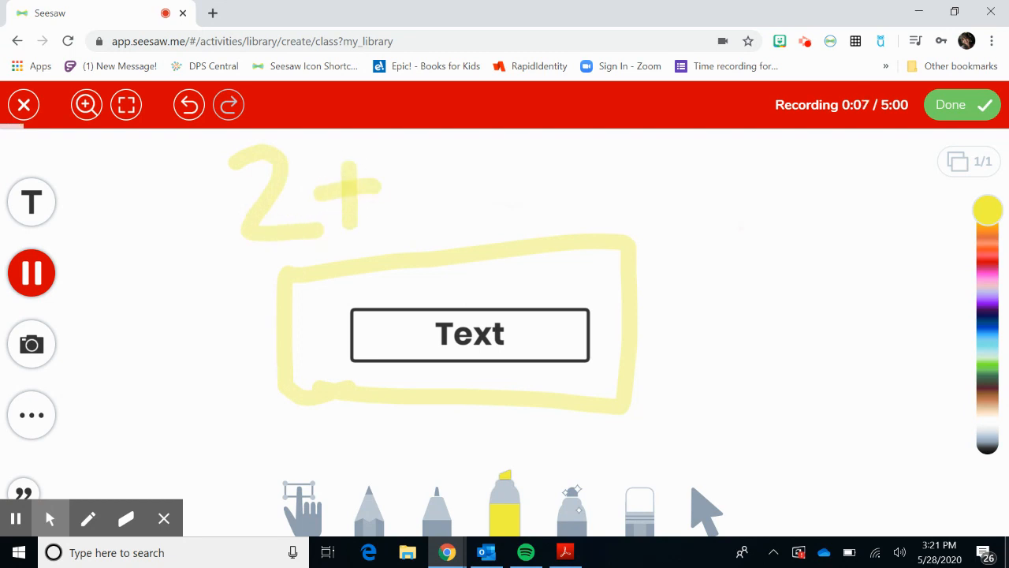
left_click_drag(384, 154, 449, 213)
left_click_drag(456, 164, 512, 160)
left_click_drag(467, 203, 521, 198)
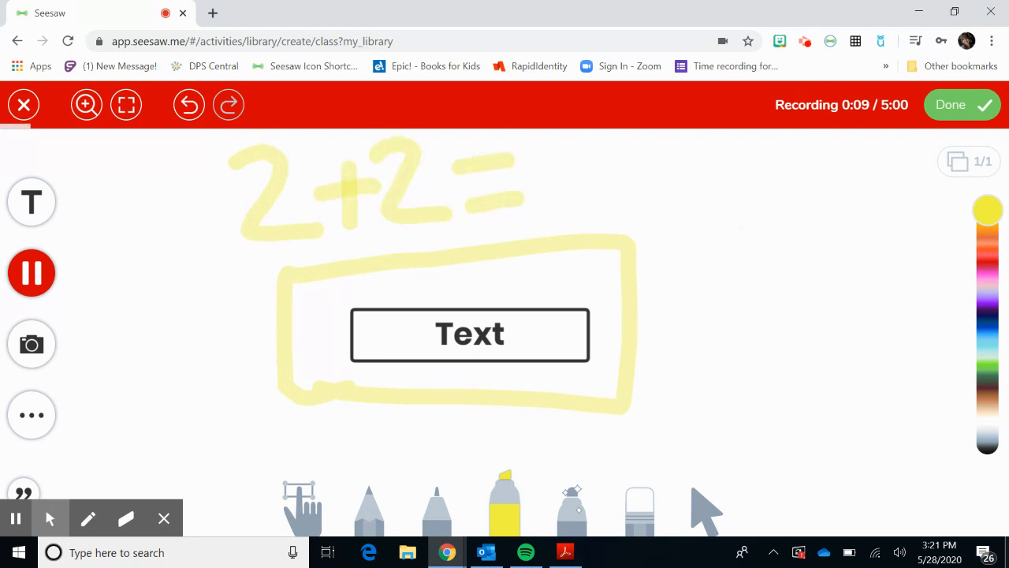
mouse_move(550, 132)
left_mouse_down()
mouse_move(575, 164)
mouse_move(575, 206)
left_mouse_up()
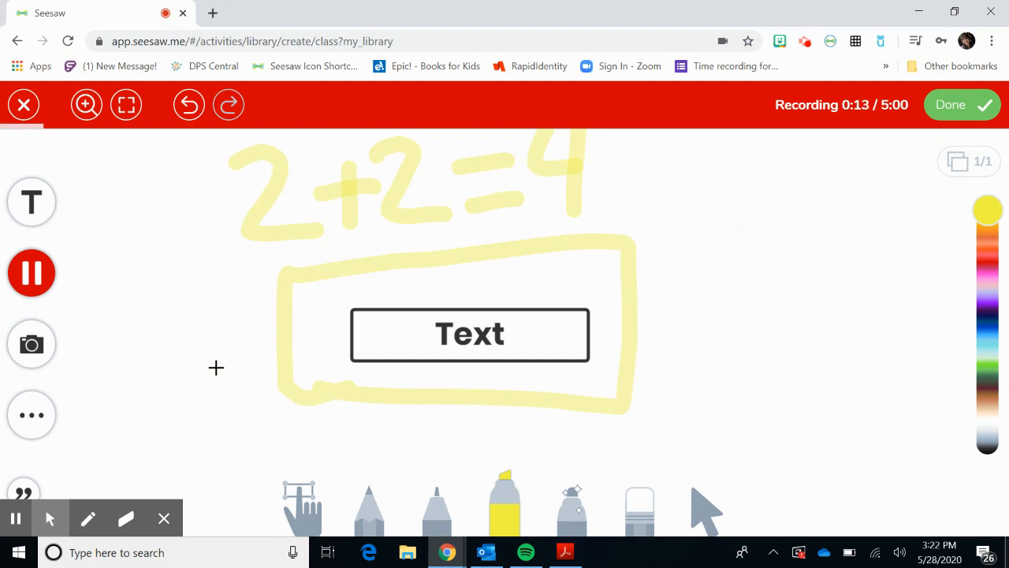
Step: Finish the voice recording, play it back and discard it for re-recording
left_click(45, 278)
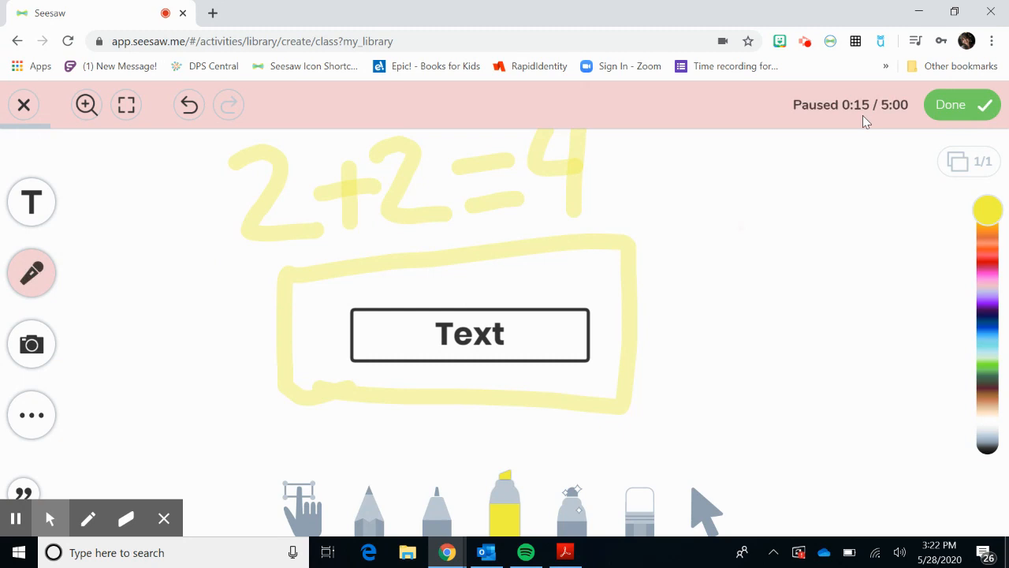
left_click(956, 110)
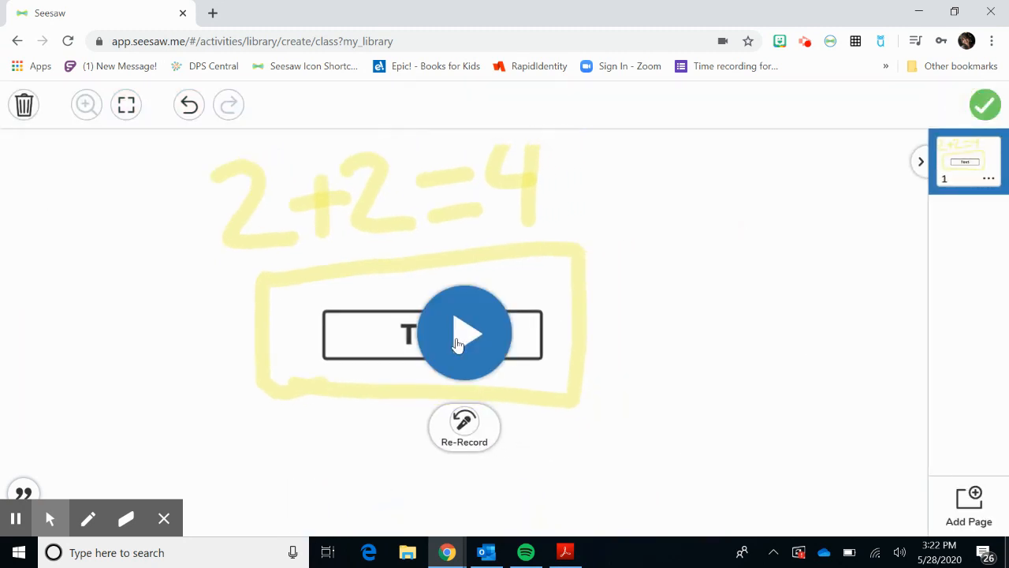
left_click(449, 338)
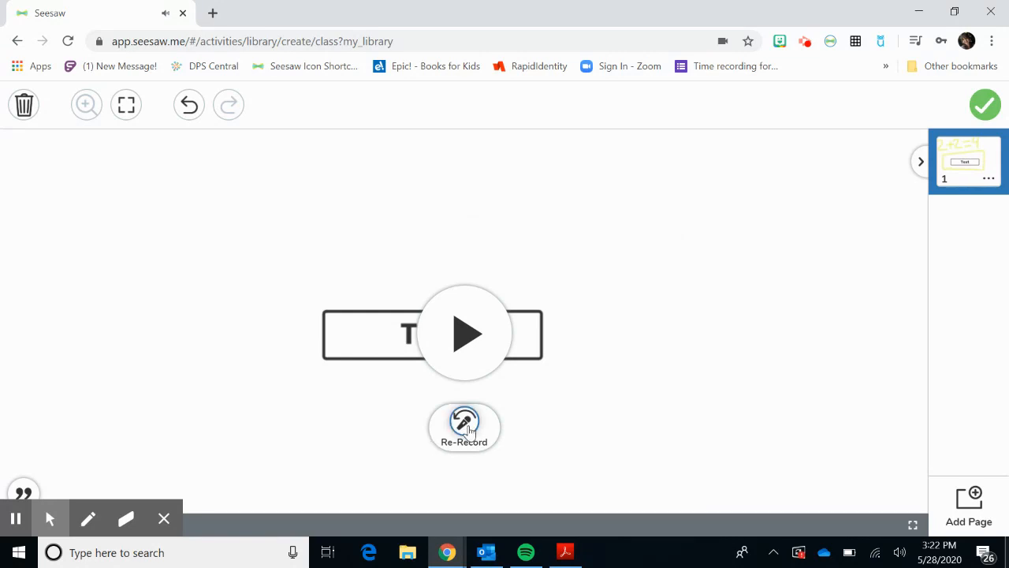
left_click(466, 427)
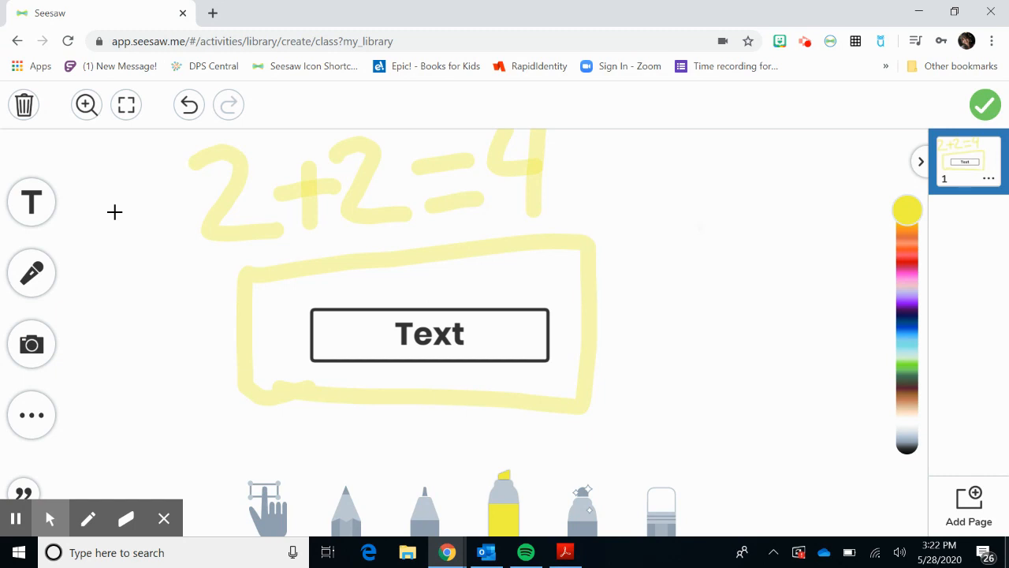
Step: Check the photo and upload options, and apply the music staff background to the page
left_click(39, 361)
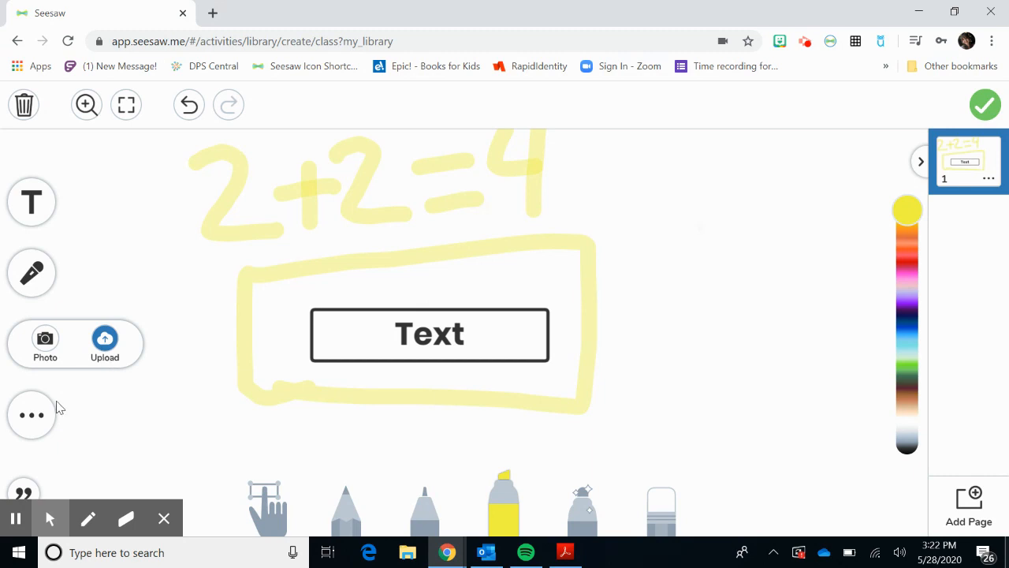
left_click(30, 418)
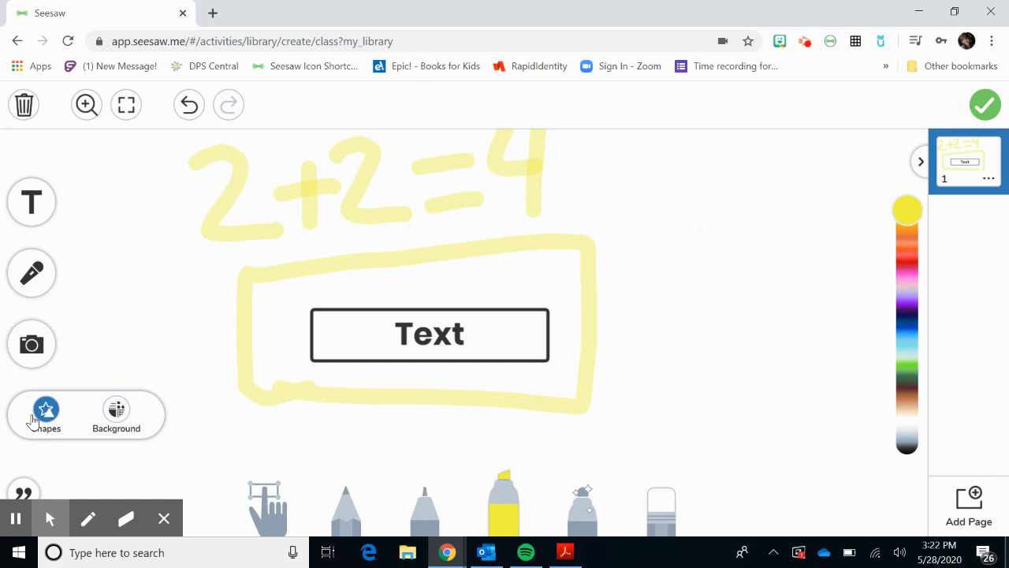
left_click(117, 433)
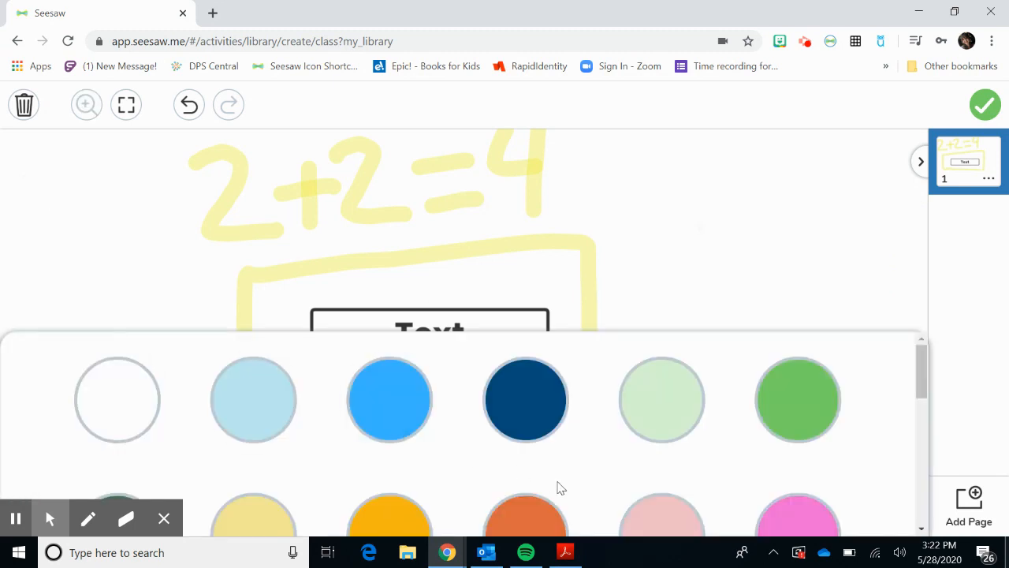
scroll(881, 487, "down", 2)
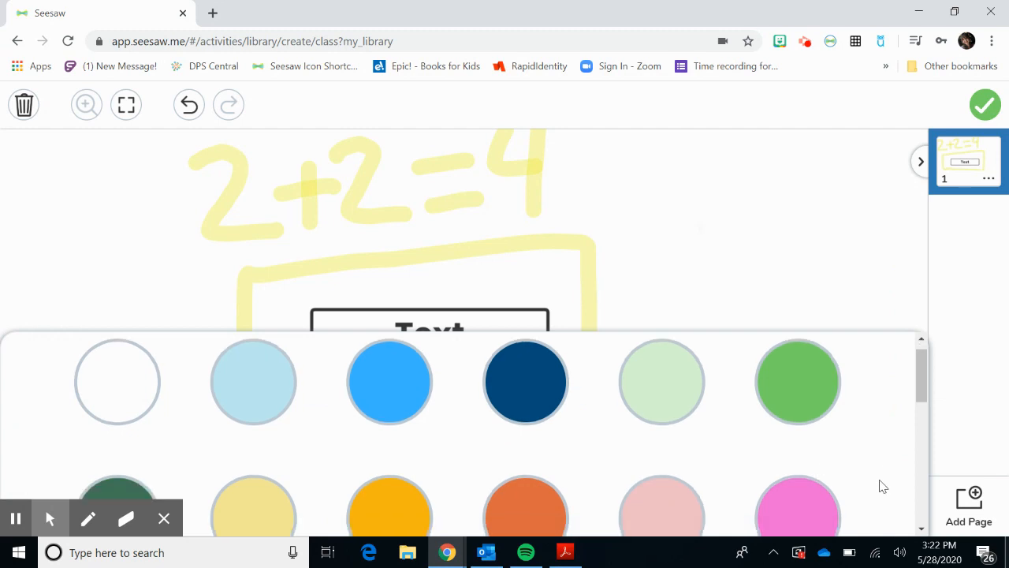
scroll(881, 487, "down", 5)
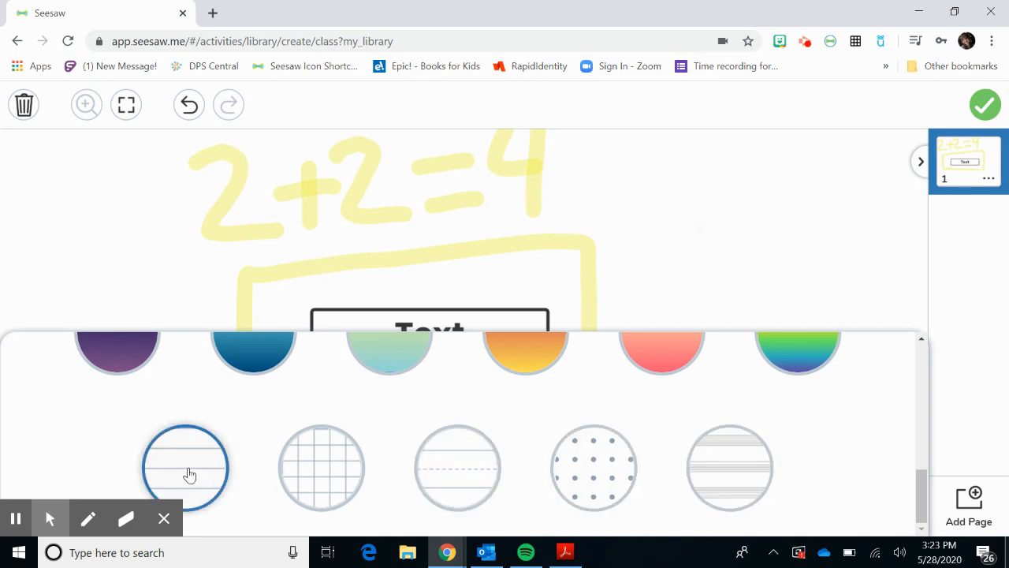
left_click(742, 480)
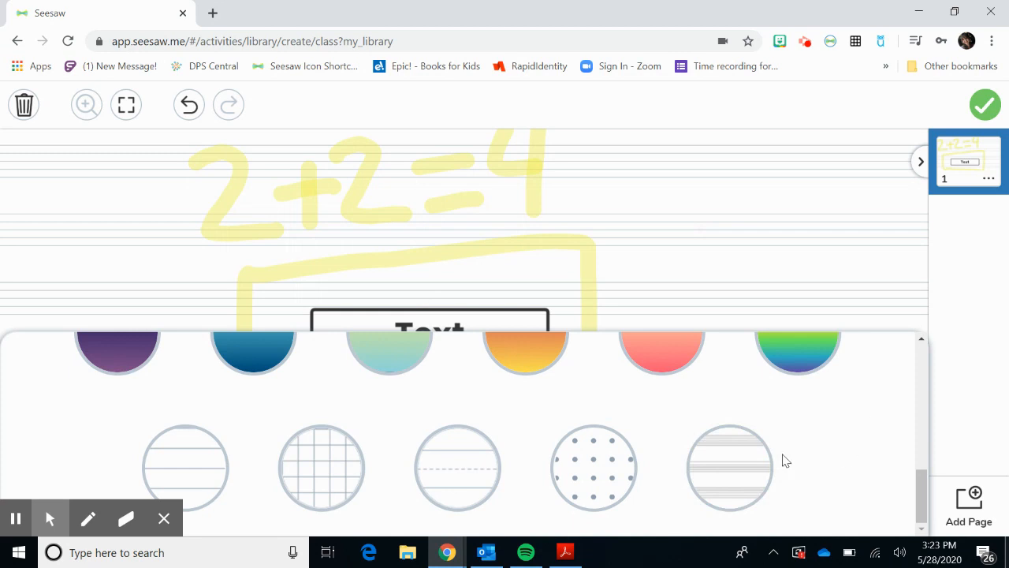
Step: Try the light blue page background and restore the plain white one
scroll(784, 460, "up", 2)
scroll(784, 461, "up", 3)
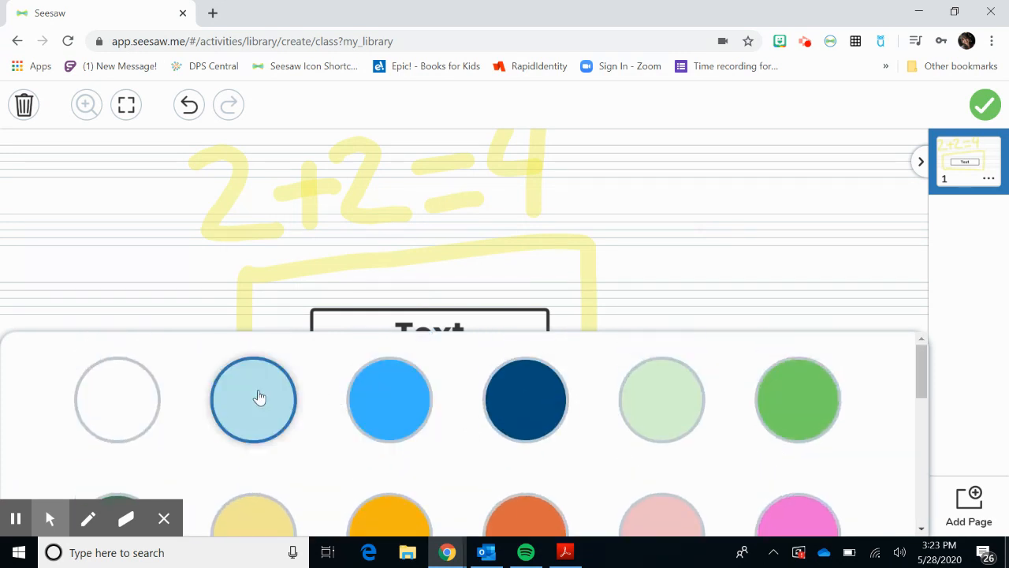
left_click(260, 397)
left_click(124, 405)
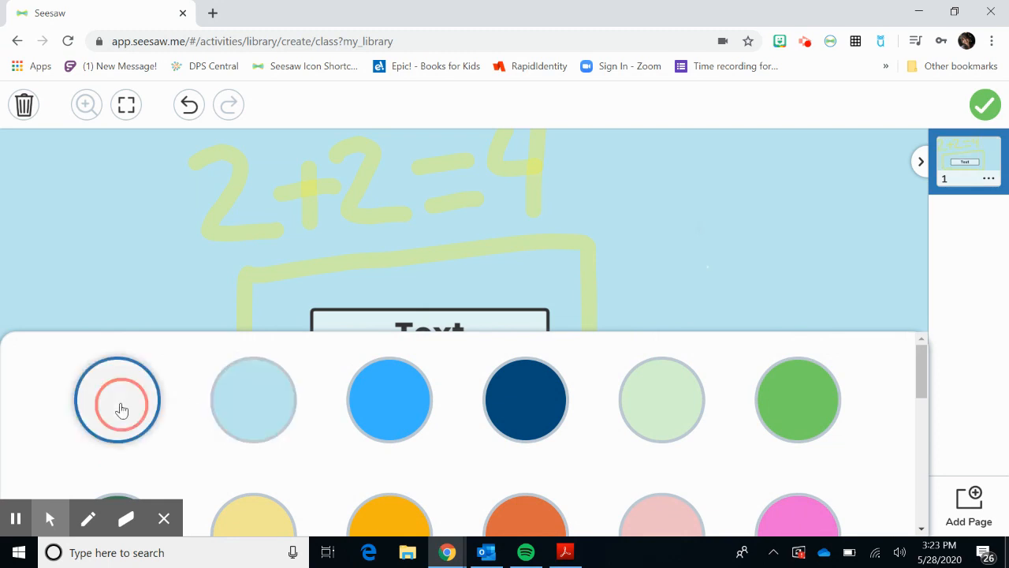
left_click(131, 326)
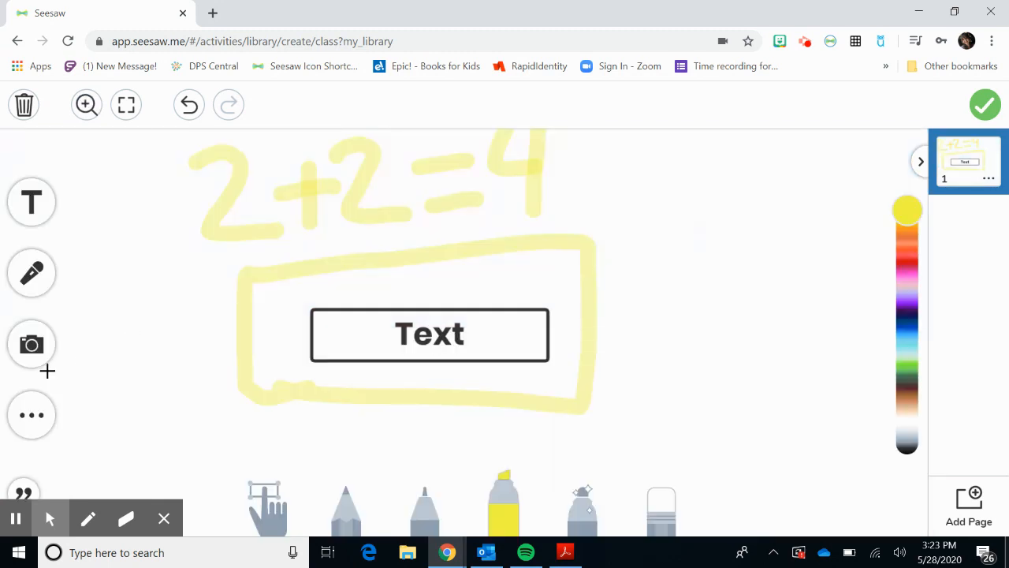
Step: Examine the shapes library, including arrows, speech bubbles, geometric shapes, math manipulatives, operation signs and music clefs
left_click(31, 415)
left_click(35, 420)
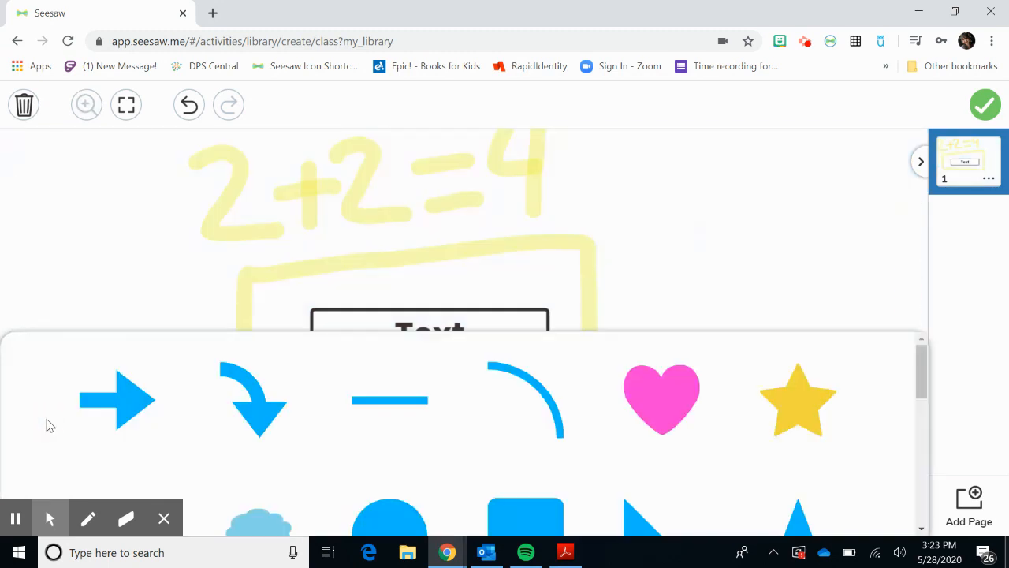
scroll(753, 459, "down", 3)
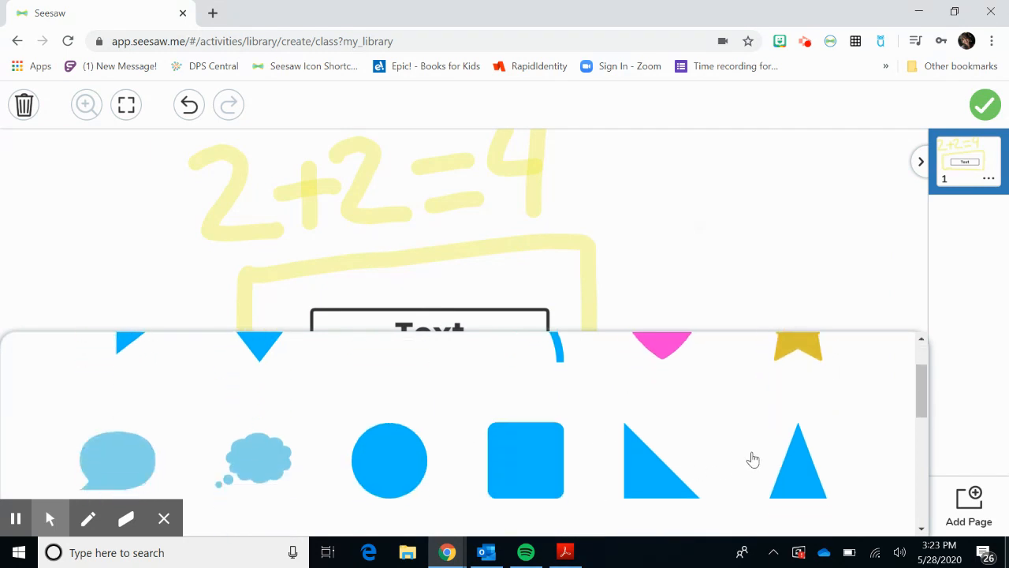
scroll(753, 459, "down", 4)
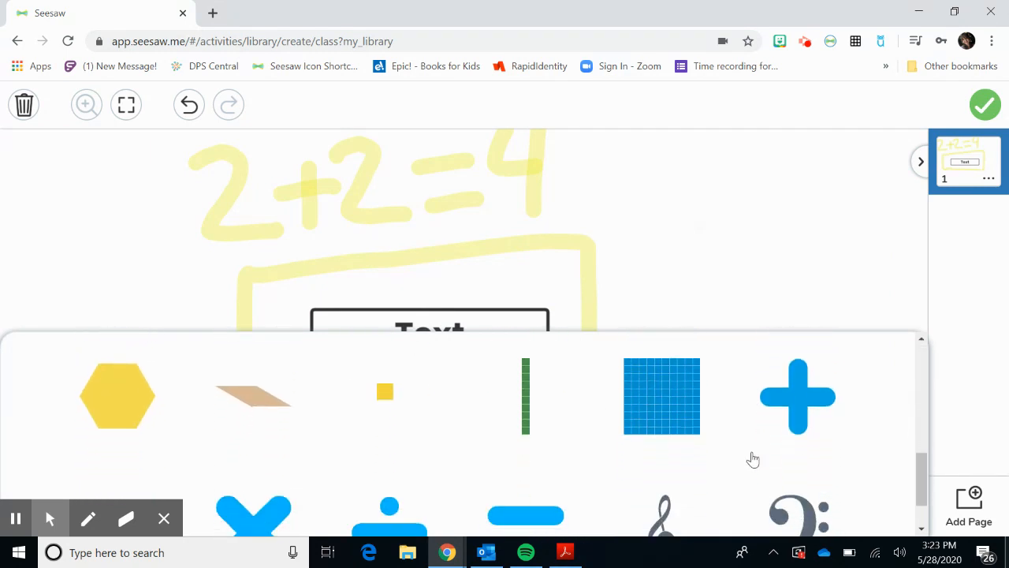
scroll(752, 459, "up", 5)
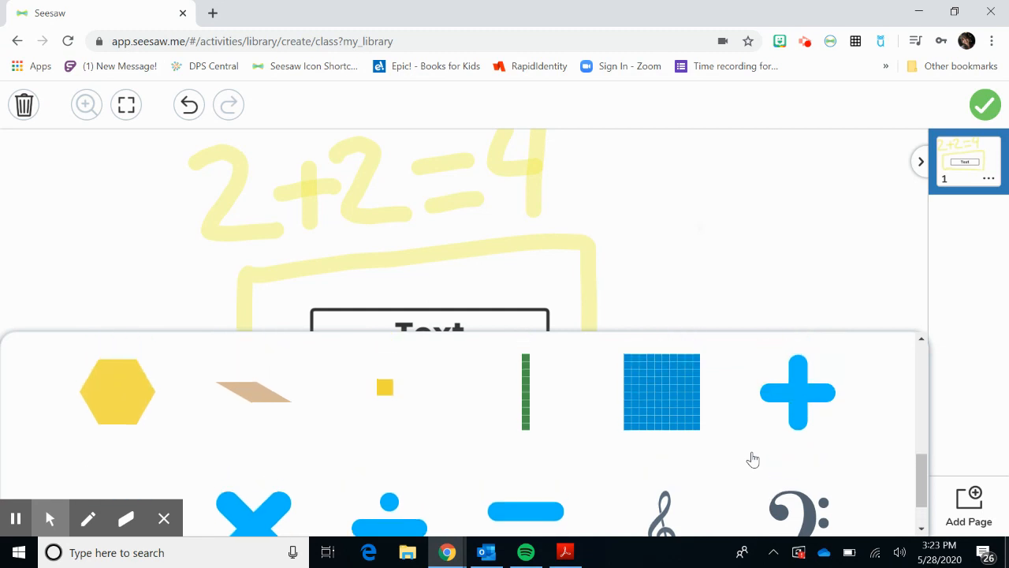
scroll(753, 459, "up", 2)
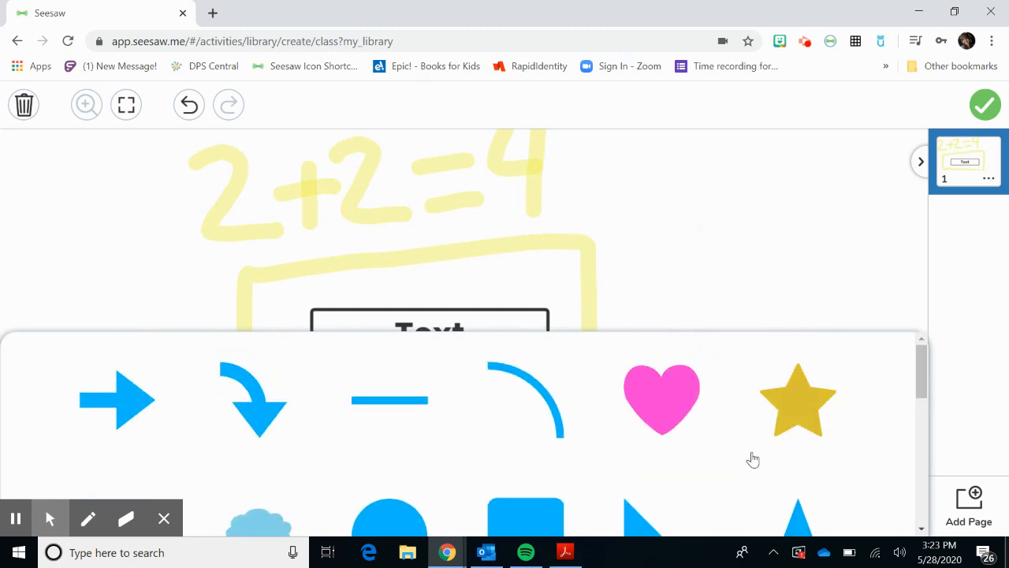
scroll(753, 459, "down", 3)
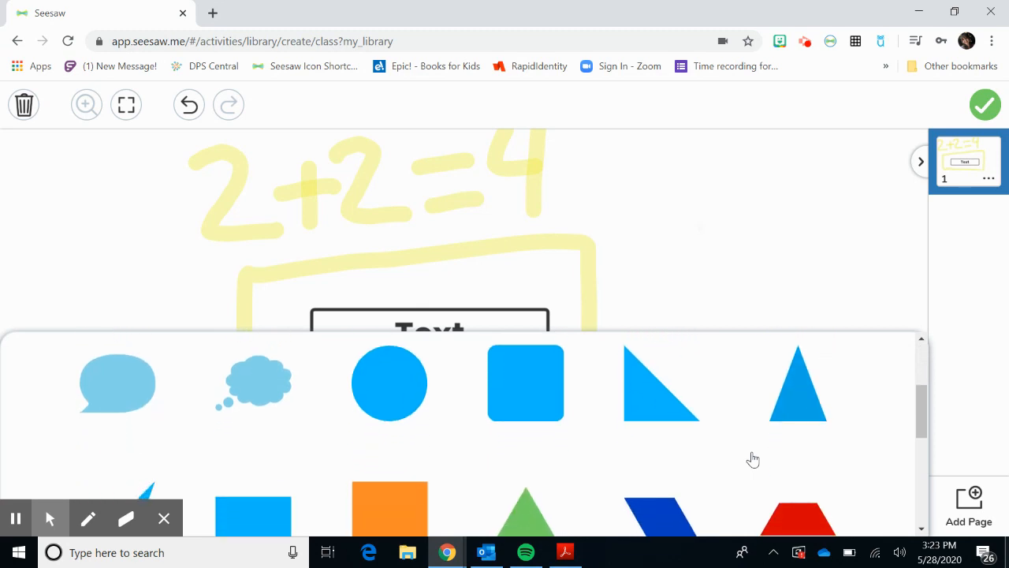
scroll(753, 459, "down", 4)
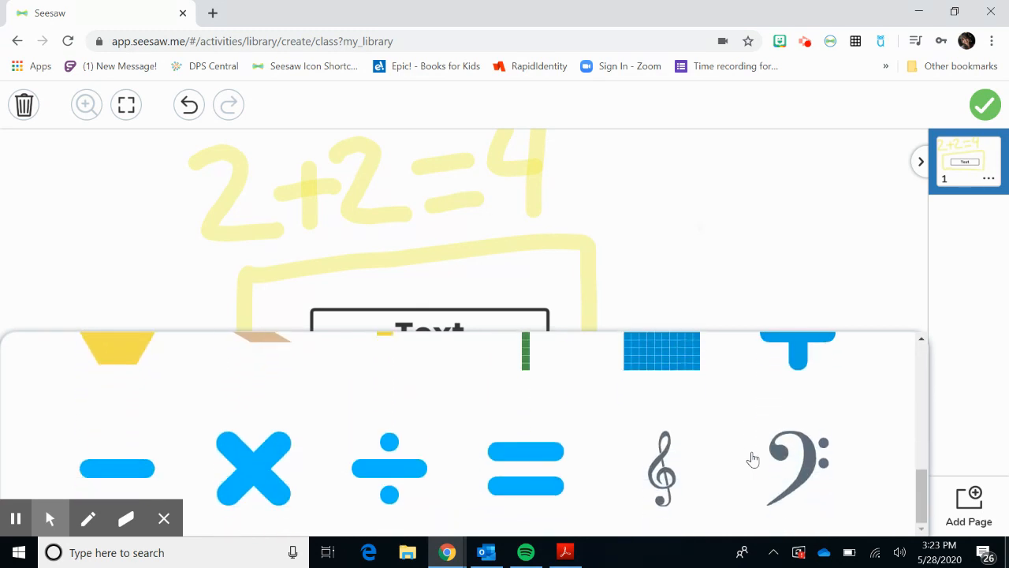
scroll(753, 458, "up", 6)
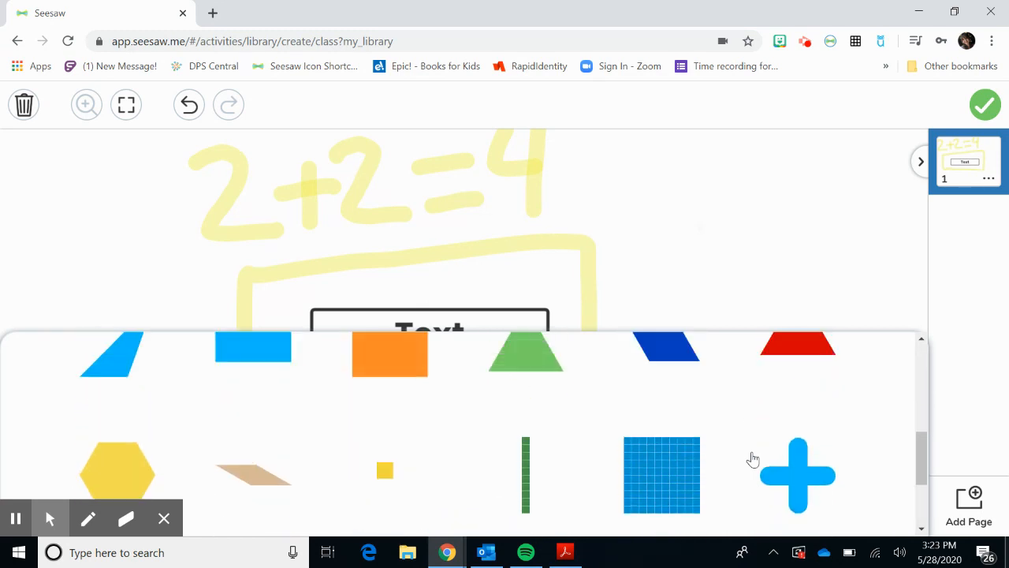
left_click(805, 260)
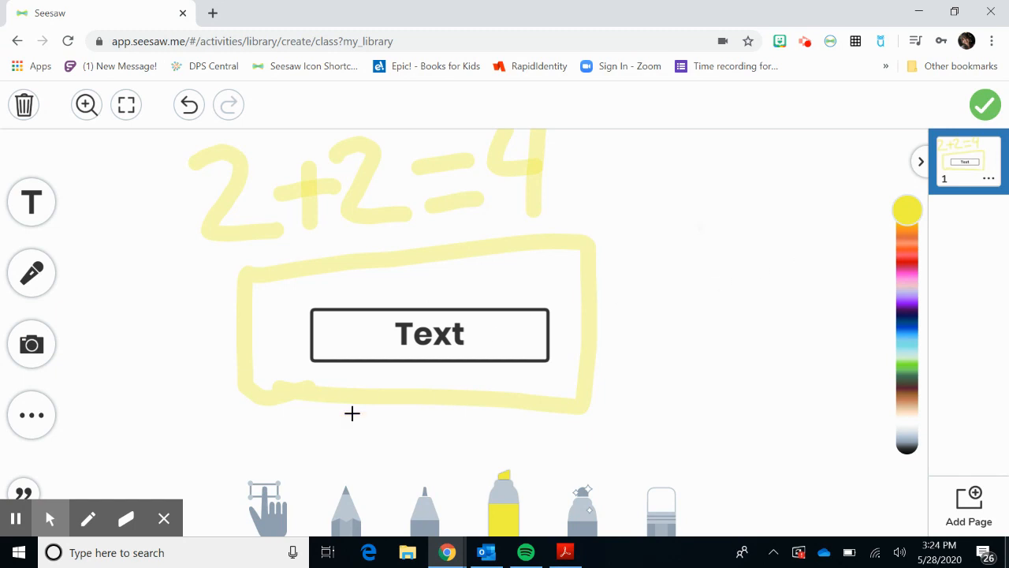
Step: Examine the text and voice caption options for the drawing, leaving the caption empty
left_click(163, 518)
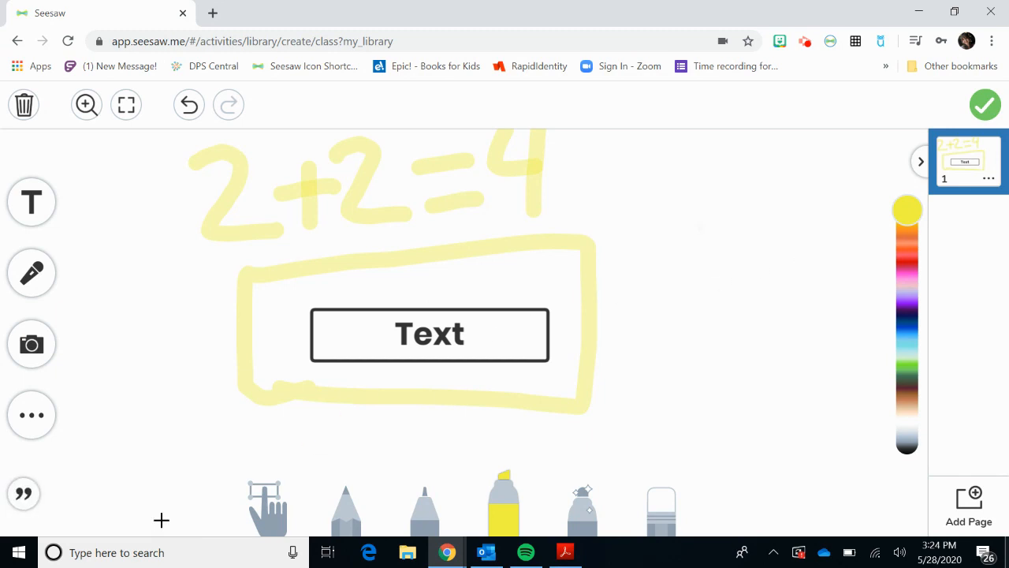
left_click(22, 505)
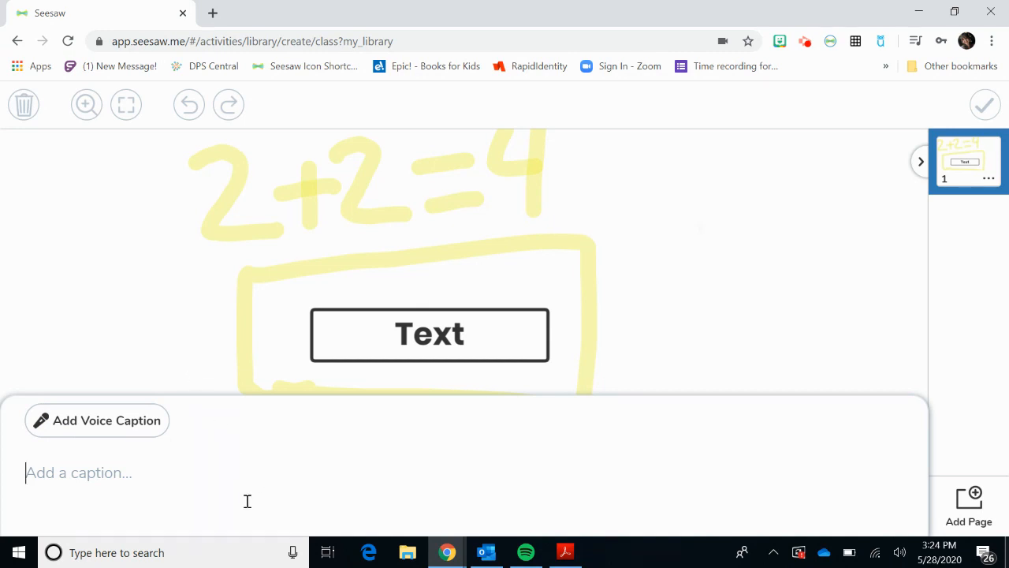
left_click(187, 367)
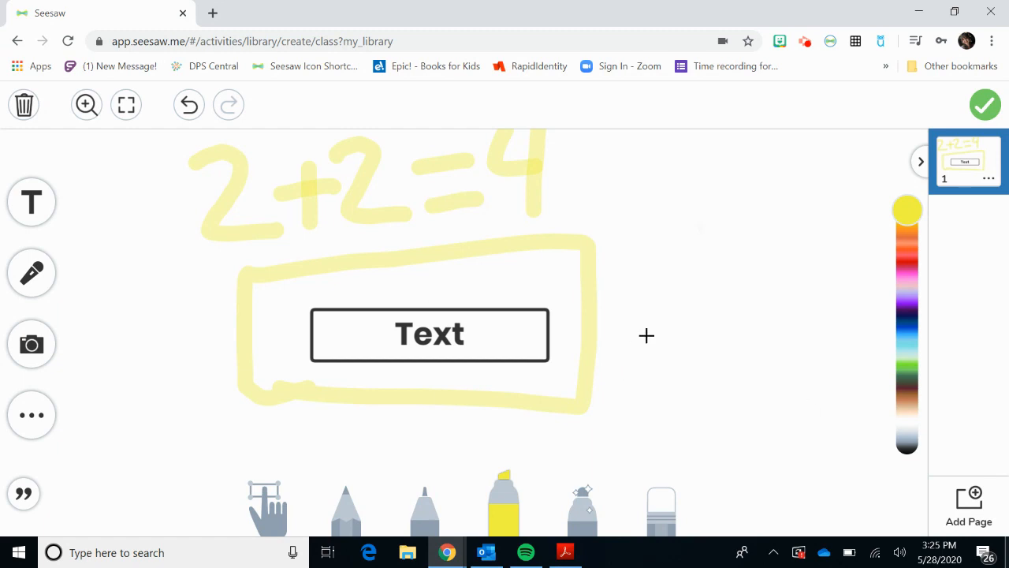
Step: Attach the drawing to the new activity as an example and delete that example
left_click(985, 104)
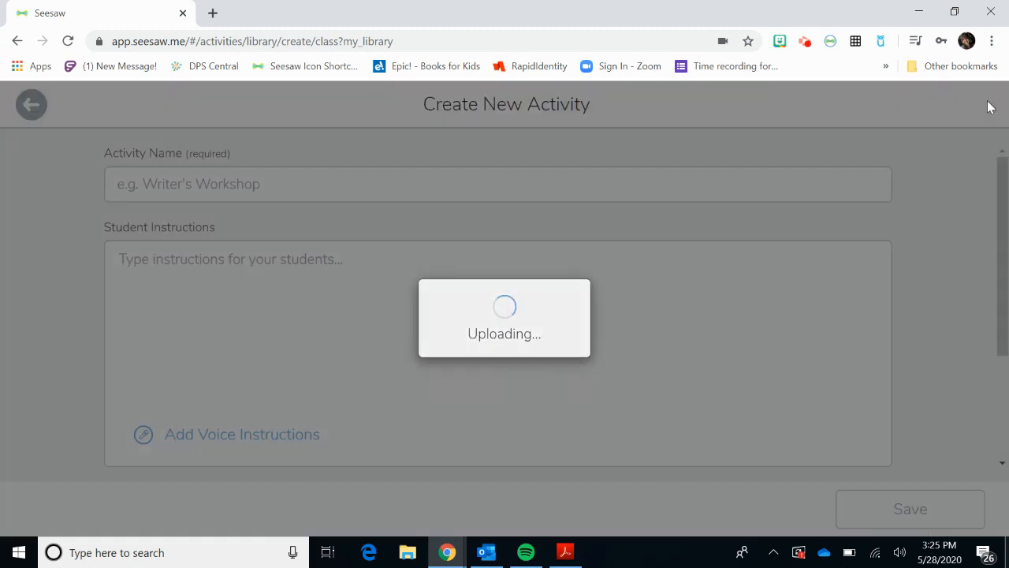
scroll(357, 354, "down", 2)
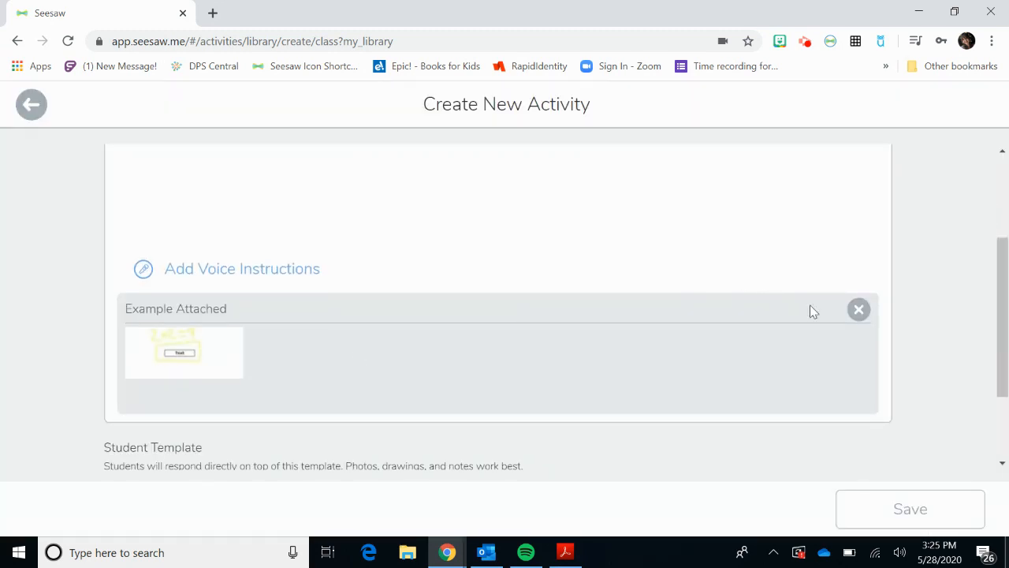
left_click(860, 312)
left_click(585, 352)
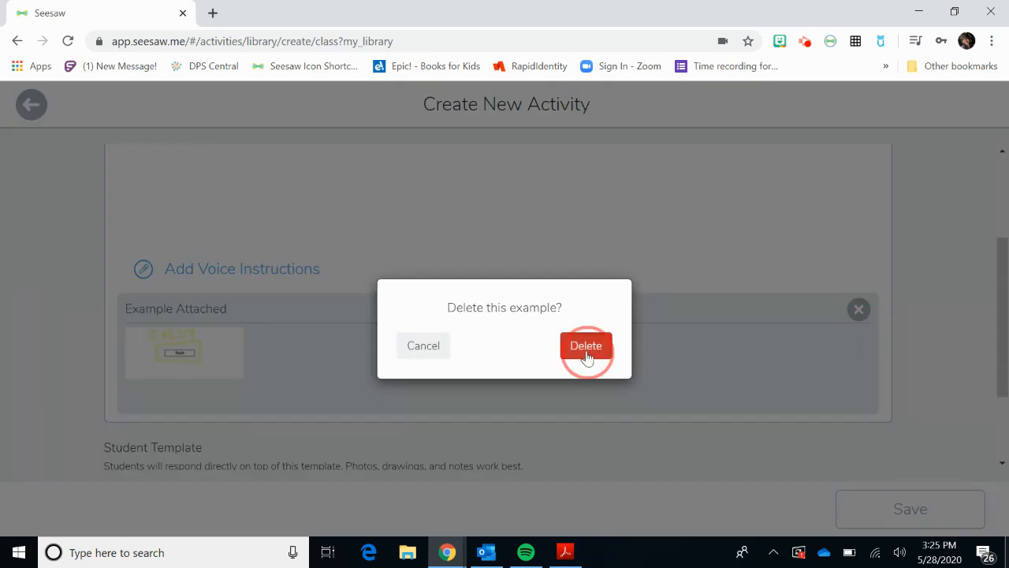
Step: Start a blank note as the activity's attached item and discard it
left_click(396, 315)
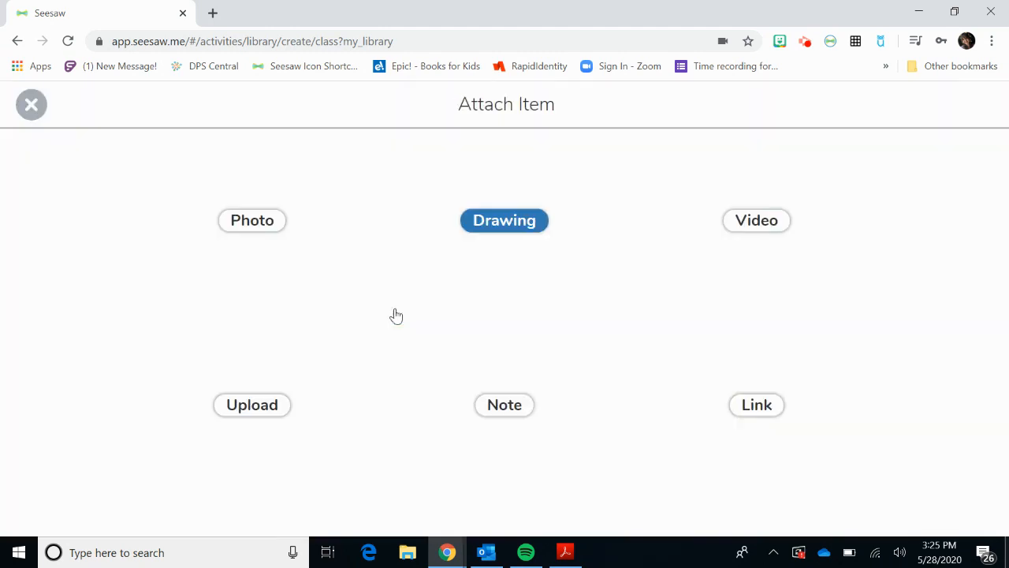
left_click(537, 459)
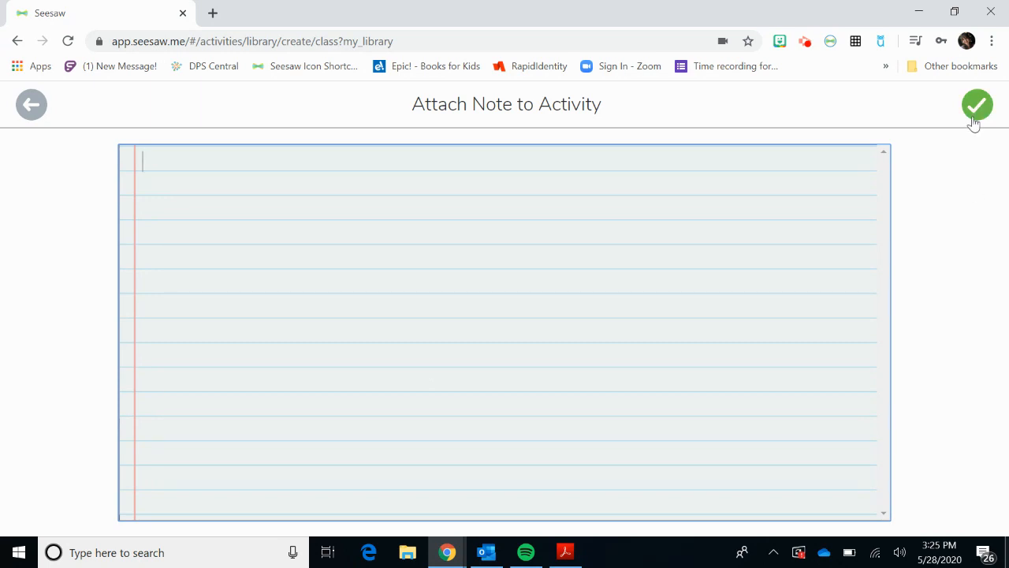
left_click(31, 104)
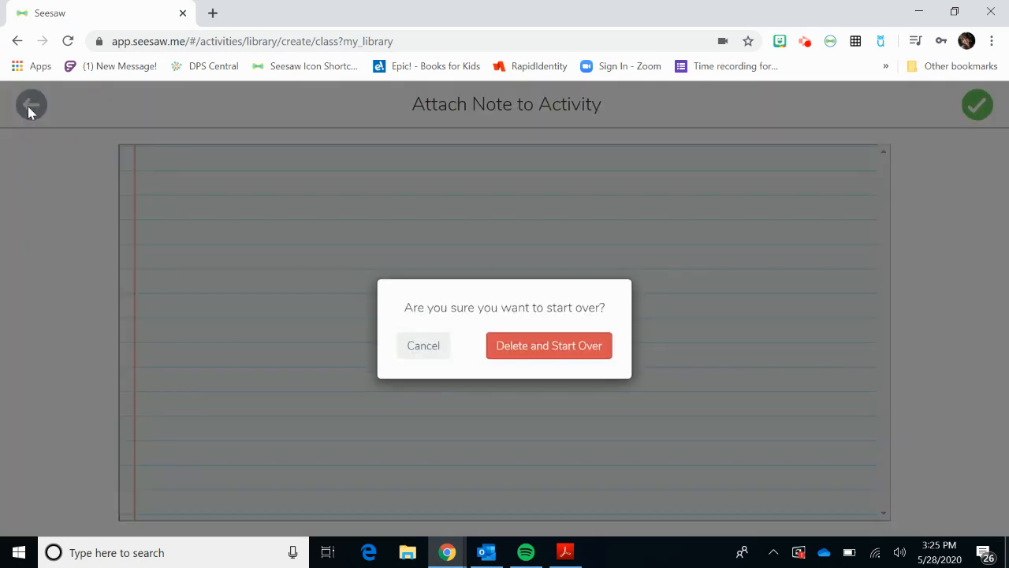
left_click(541, 350)
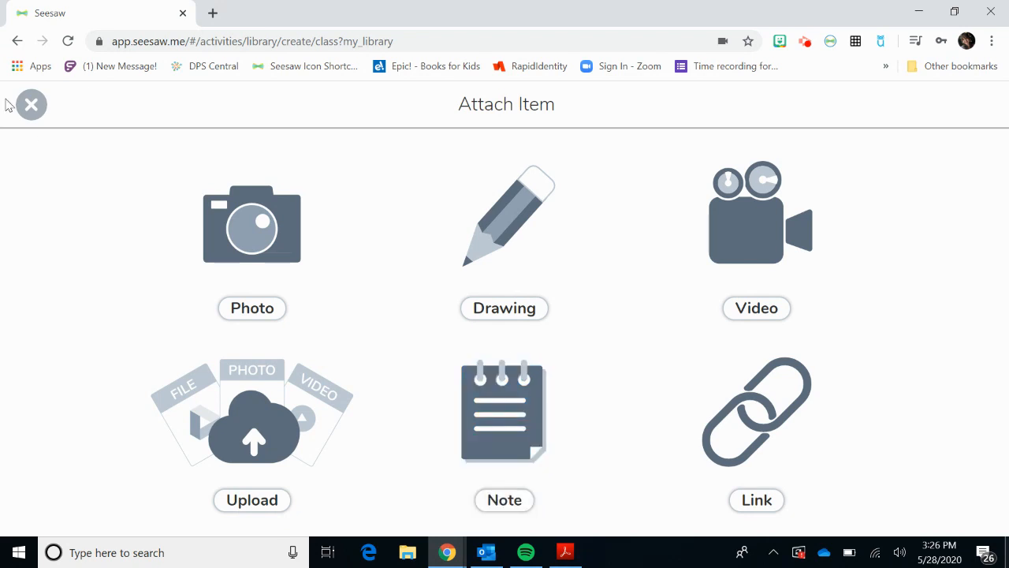
left_click(811, 45)
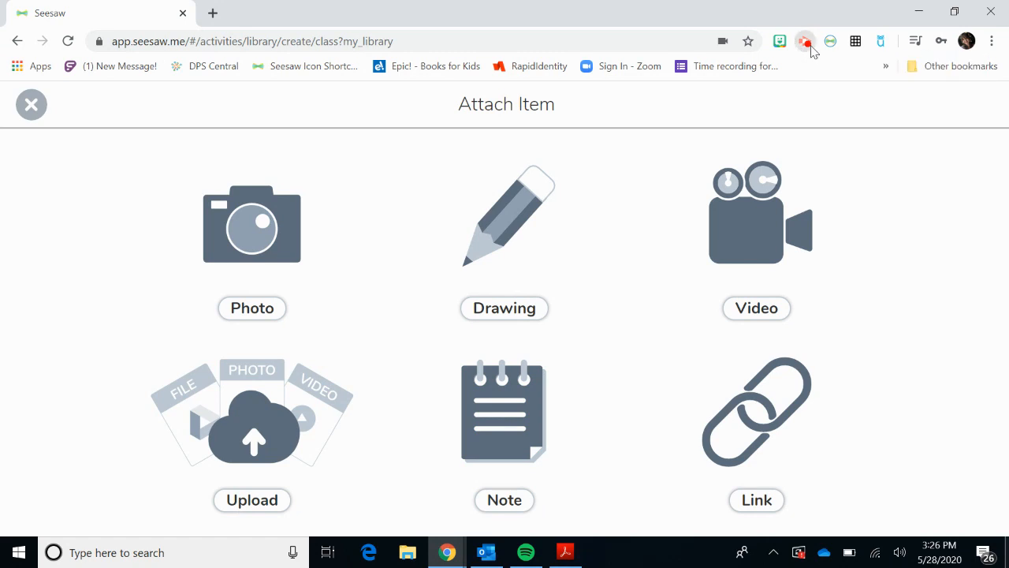